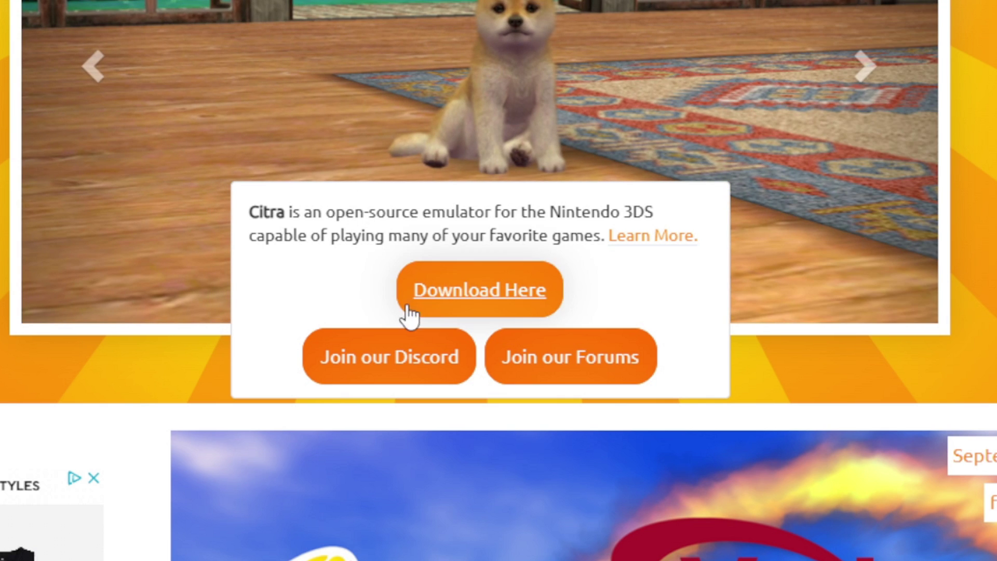
Step: Go to the Citra download page and expand Other platforms to get the Windows x64 setup
click(456, 303)
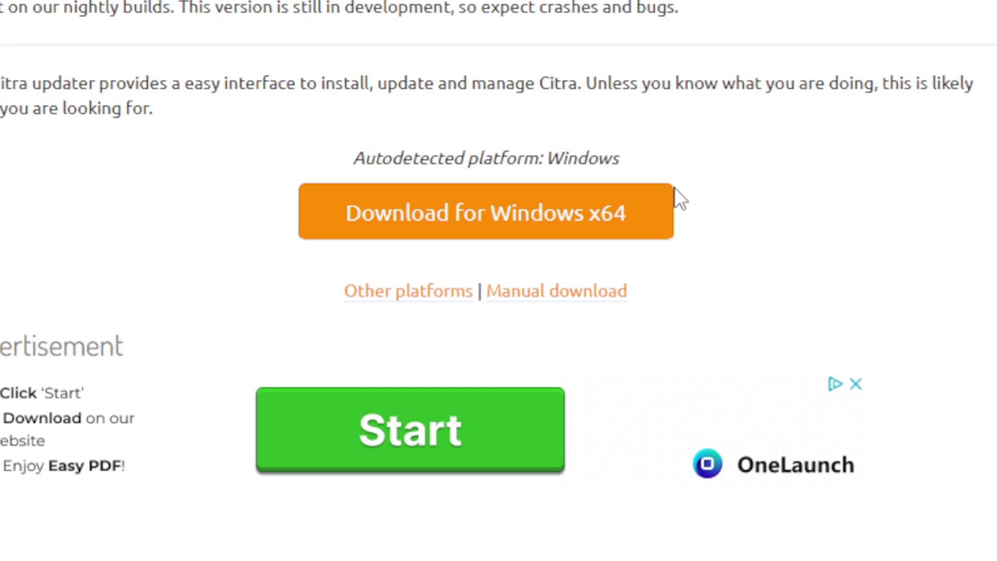
click(393, 291)
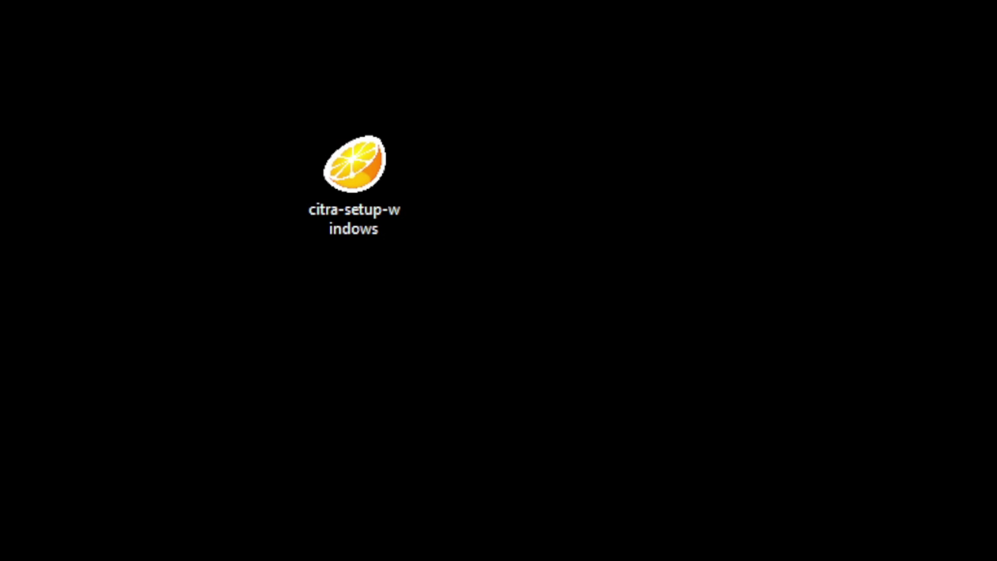
Step: Launch citra-setup-windows and keep the default installation folder
double_click(355, 171)
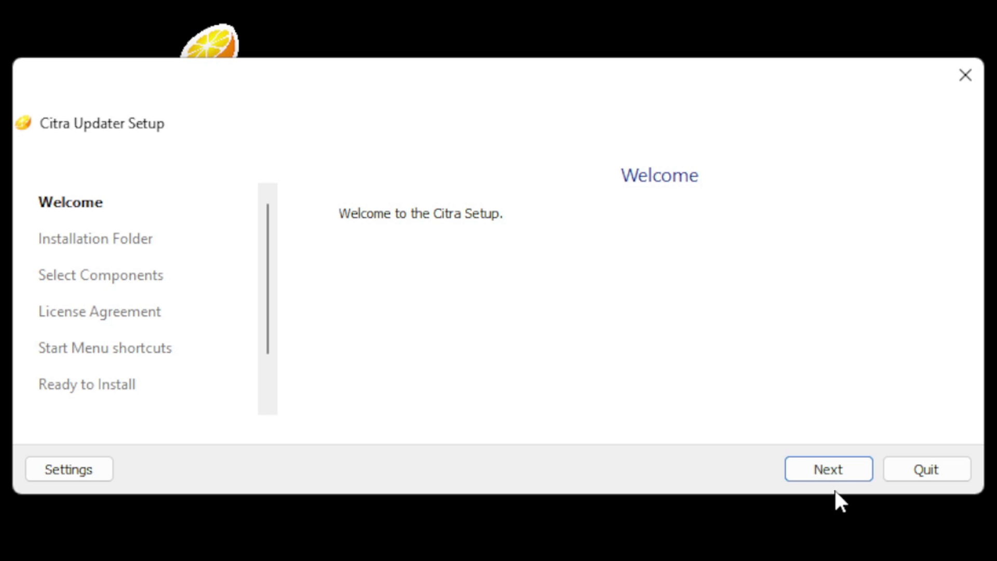
click(837, 469)
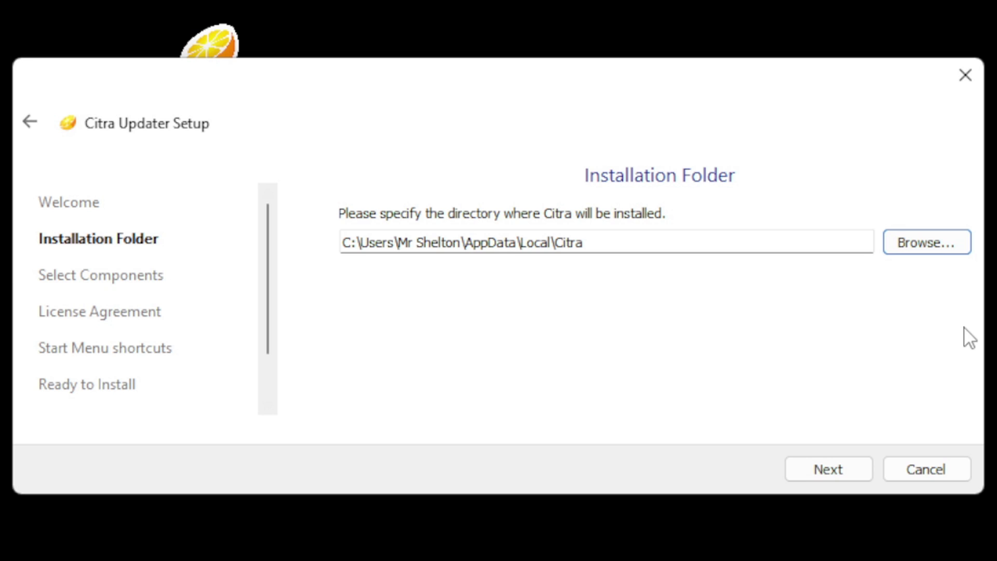
click(838, 467)
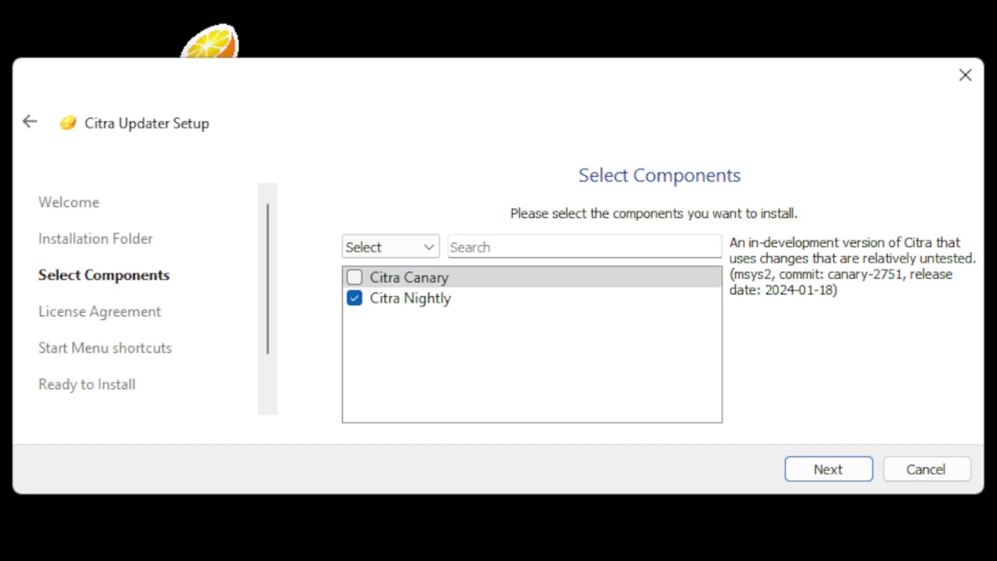
Step: Add Citra Canary, accept the license, keep the Citra Start Menu folder and install
click(354, 277)
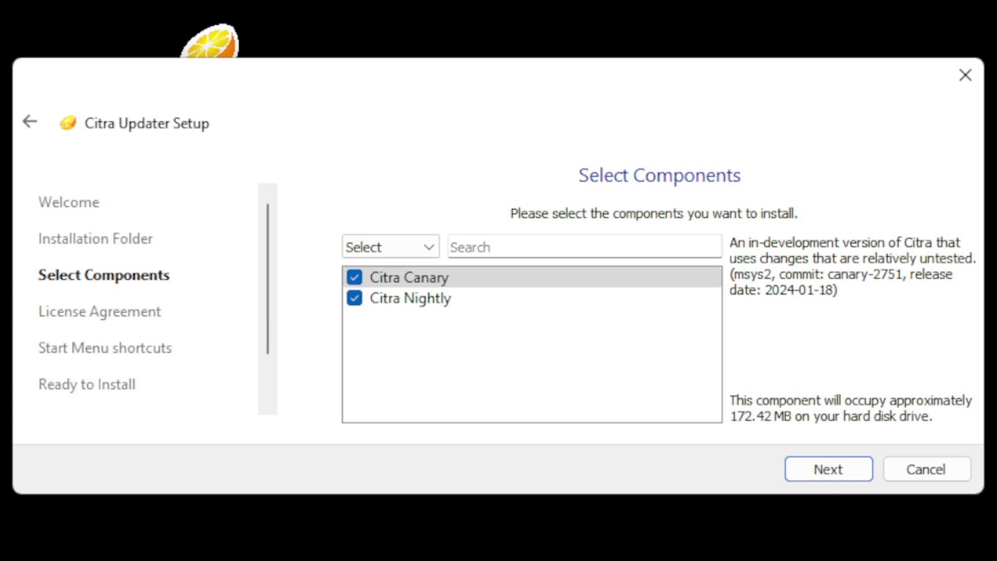
click(824, 470)
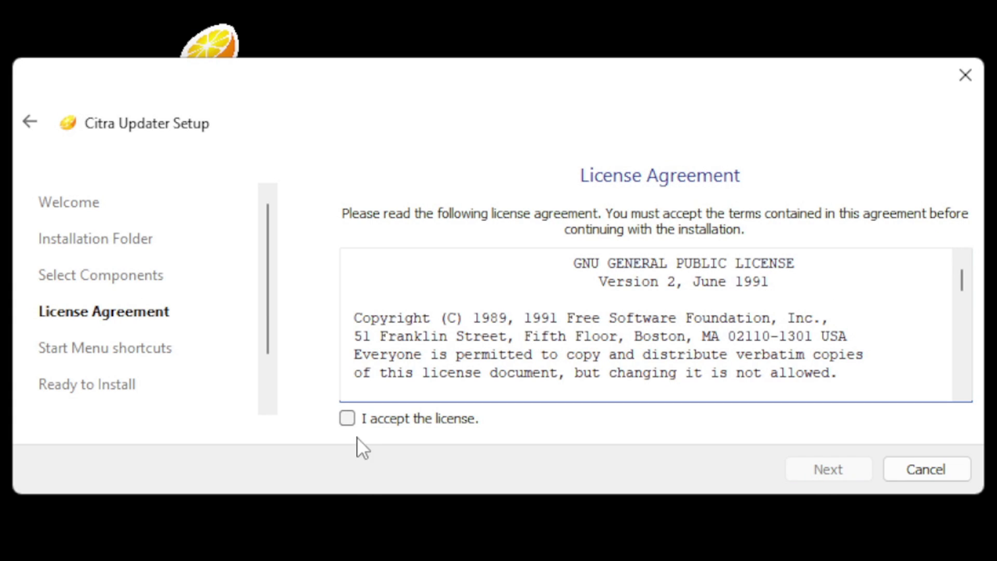
click(348, 418)
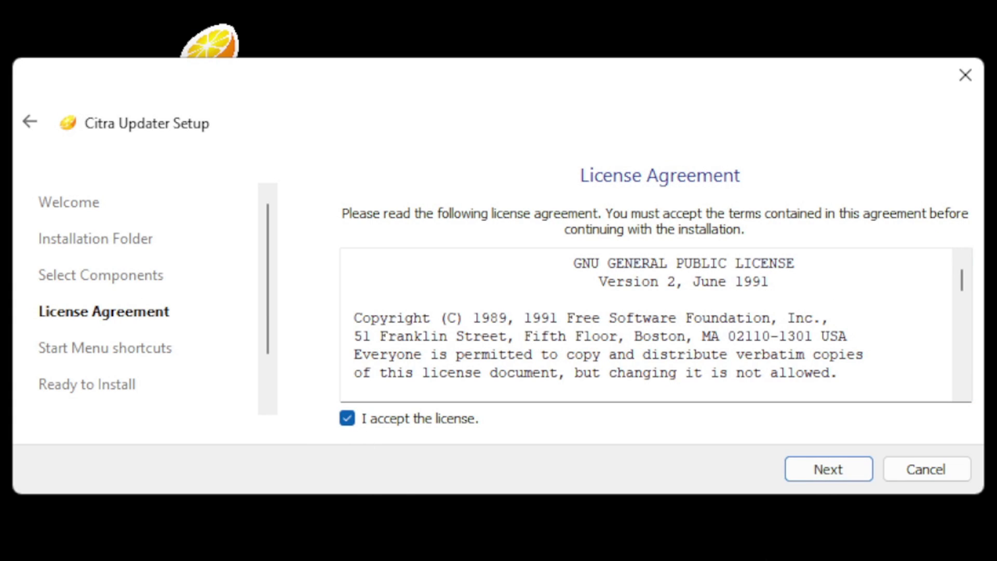
click(845, 470)
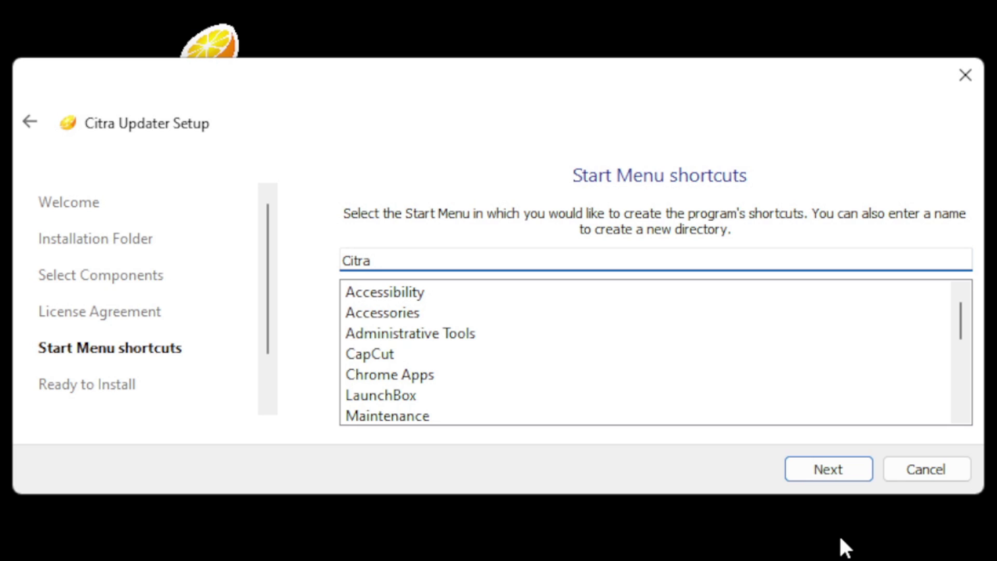
click(839, 474)
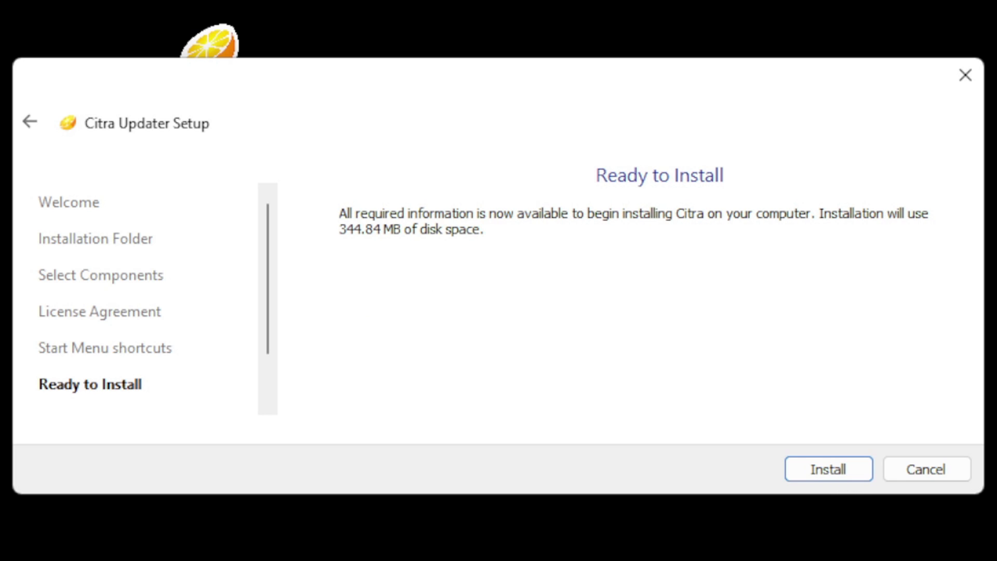
click(846, 471)
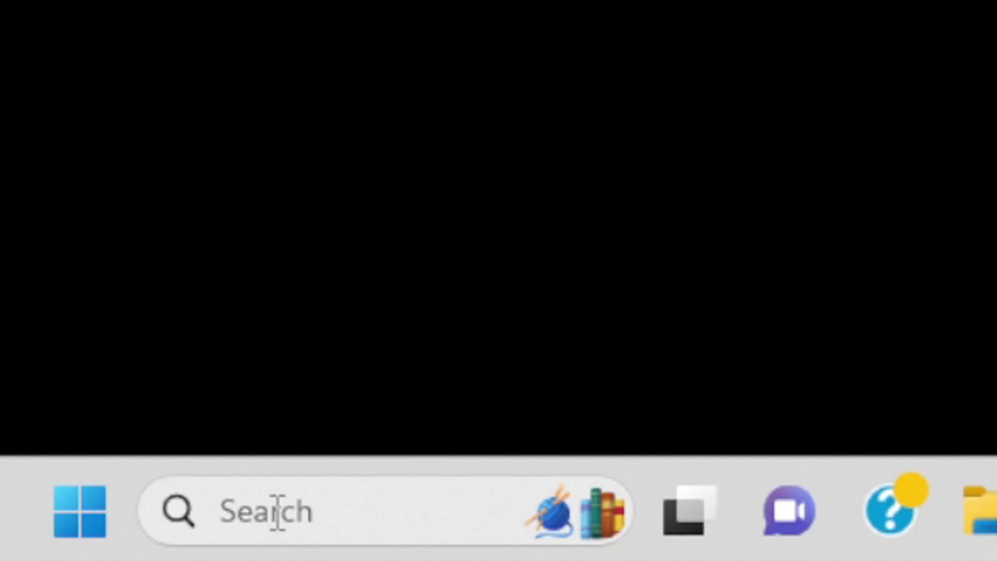
Step: Search 'citr' and open the folder containing the Citra shortcuts
click(277, 514)
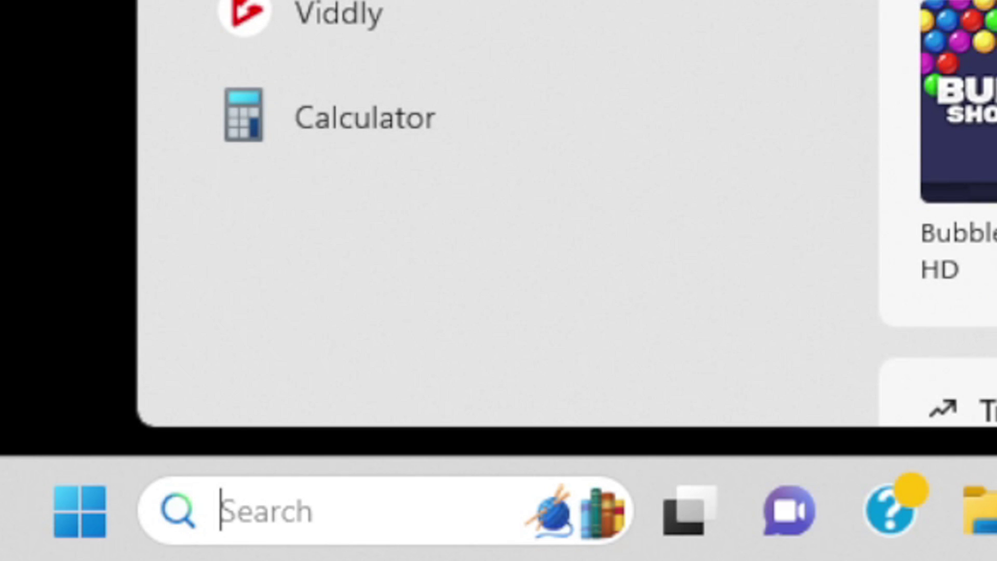
text(citr)
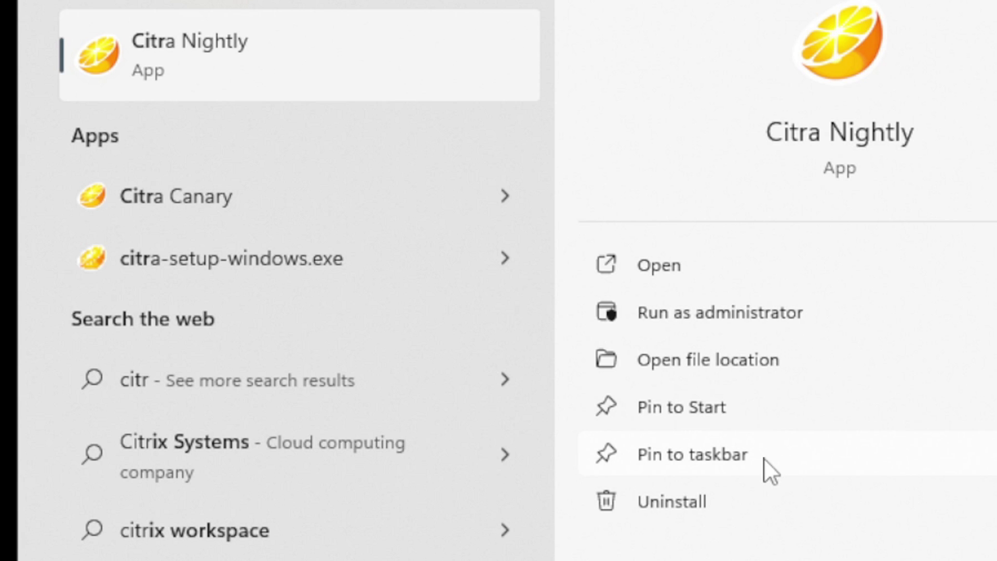
click(737, 363)
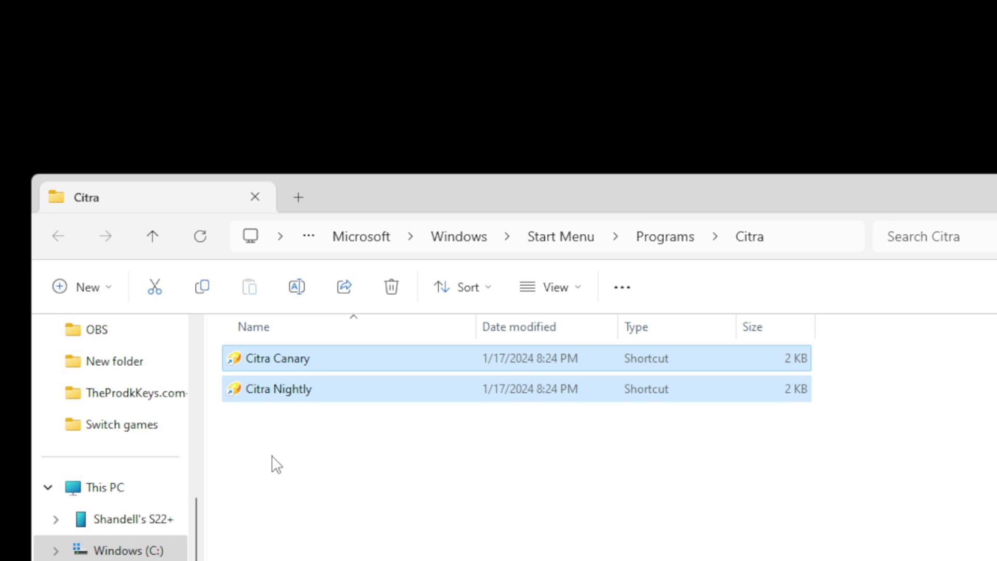
Step: Move both Citra shortcuts onto the desktop and place them beside the setup file
drag(251, 359, 535, 127)
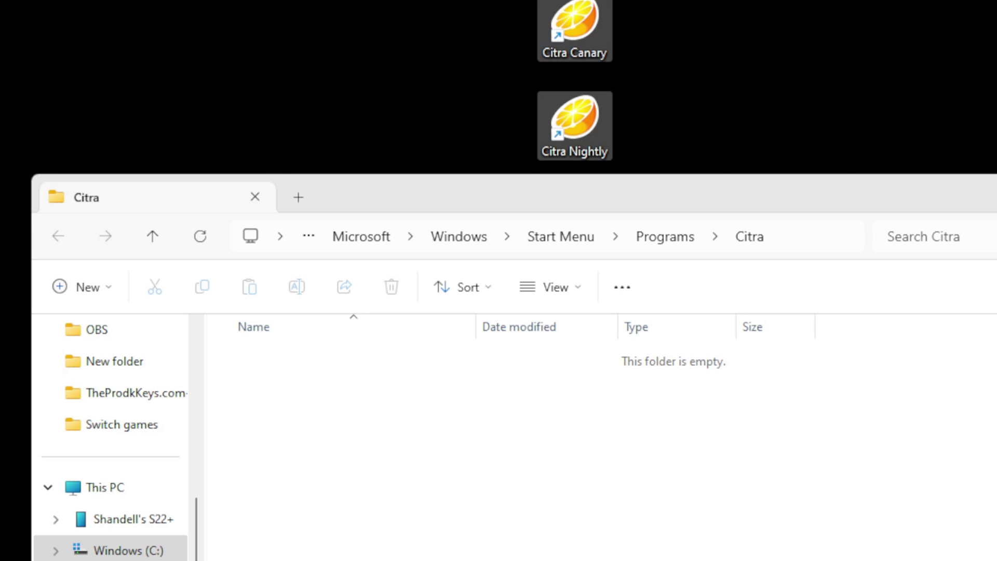
key(alt+F4)
drag(504, 6, 675, 195)
drag(561, 10, 260, 205)
click(608, 219)
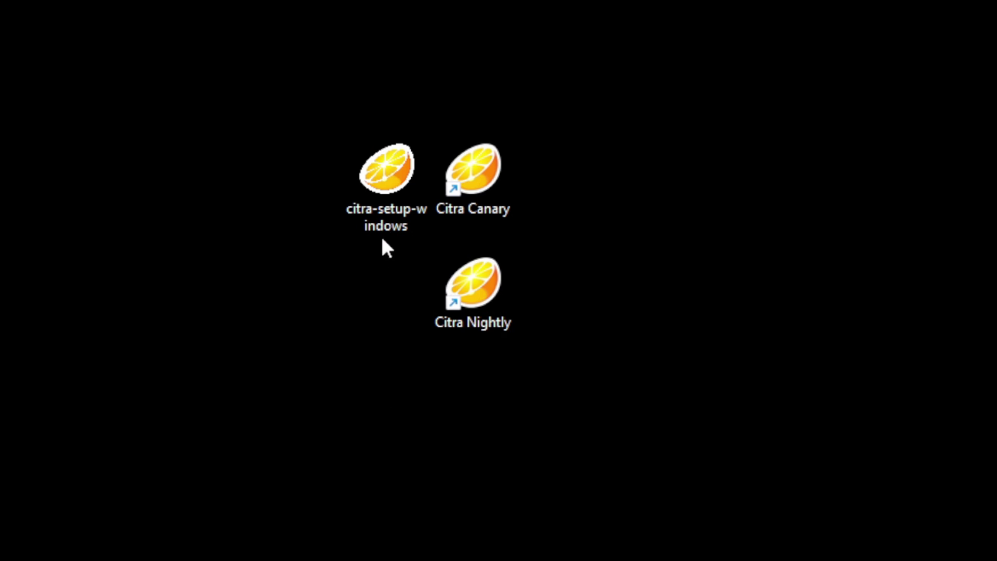
Step: Delete the citra-setup-windows installer and launch Citra Nightly from its shortcut
right_click(379, 168)
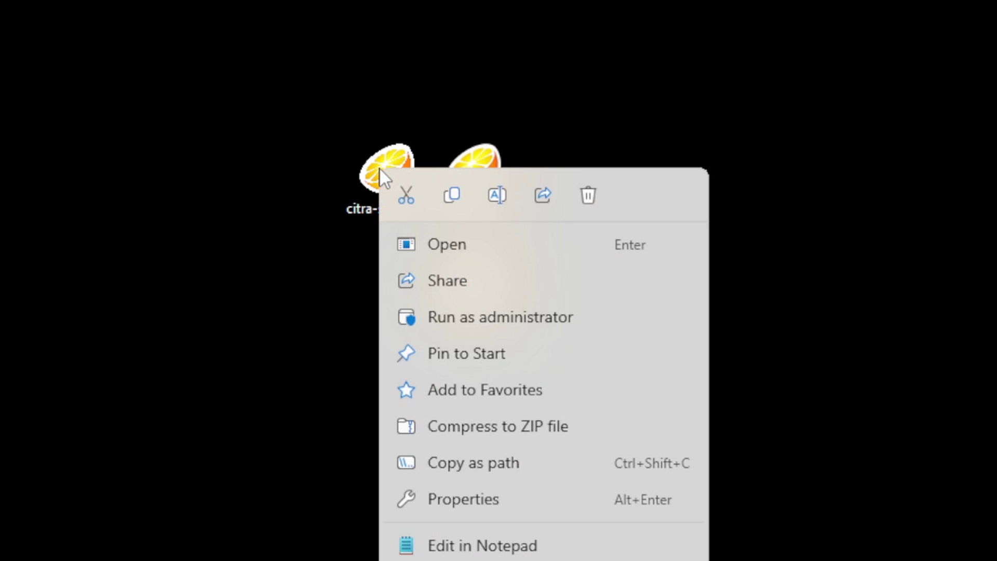
click(588, 196)
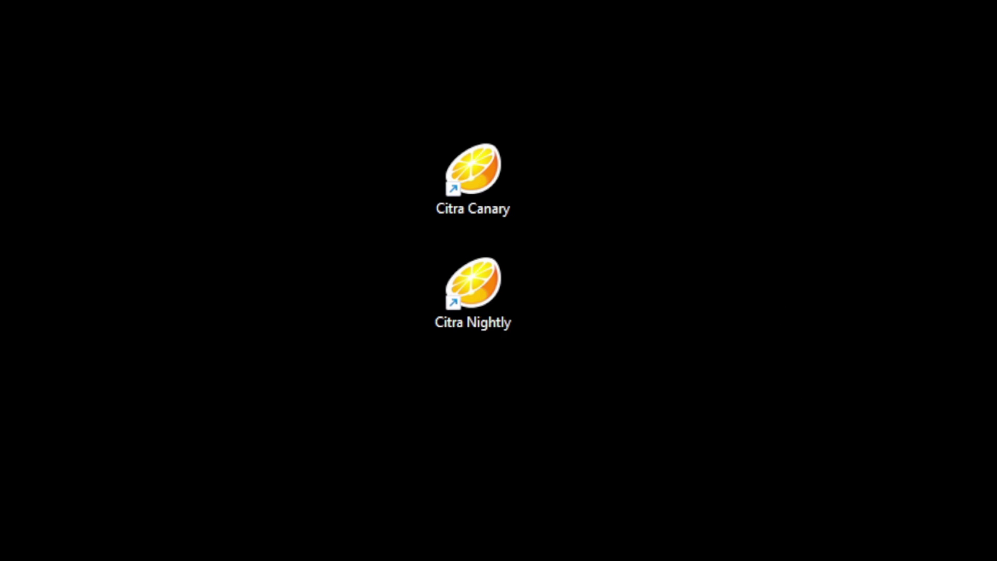
double_click(474, 275)
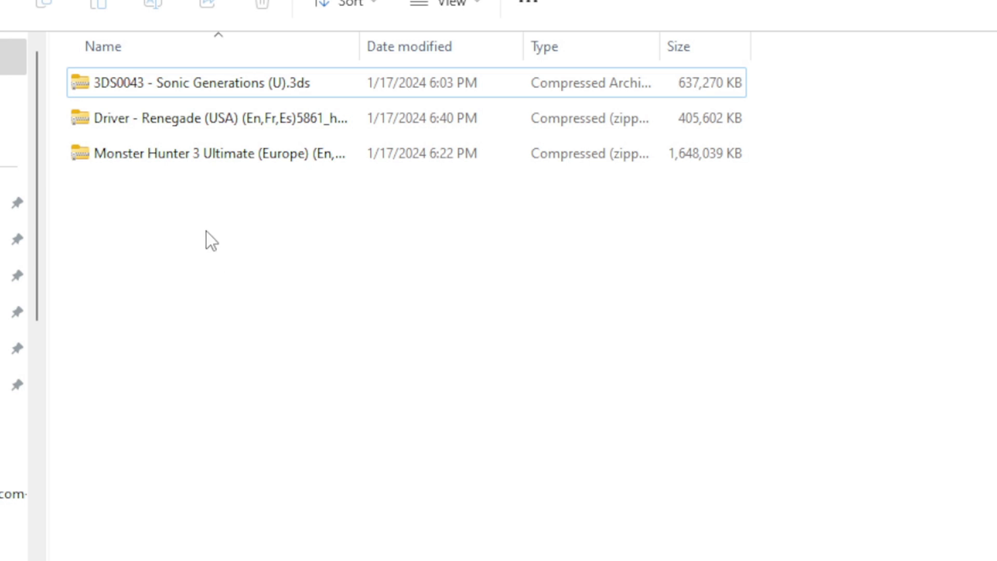
Step: Extract the Sonic Generations archive here with 7-Zip, then delete the leftover archive
right_click(196, 91)
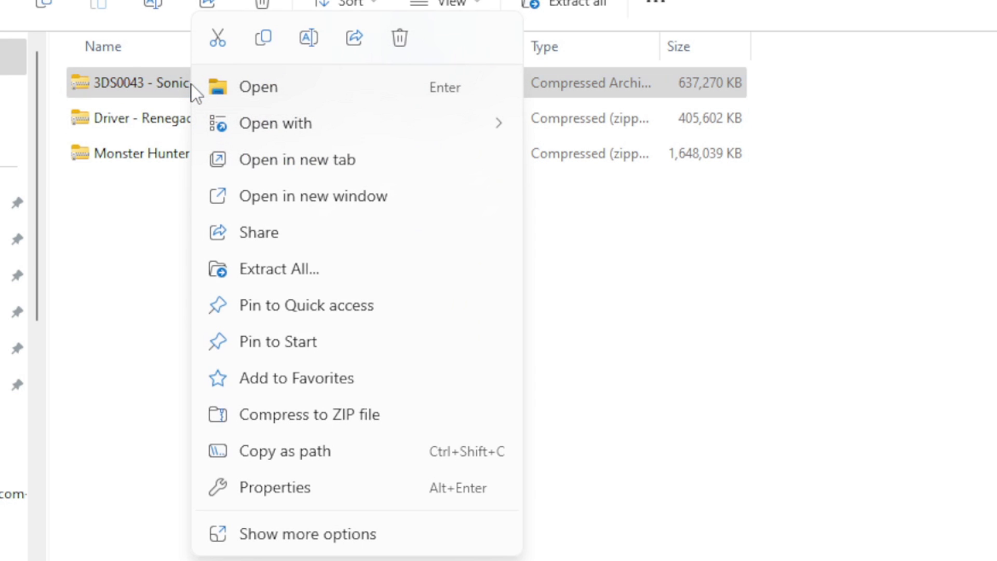
click(300, 536)
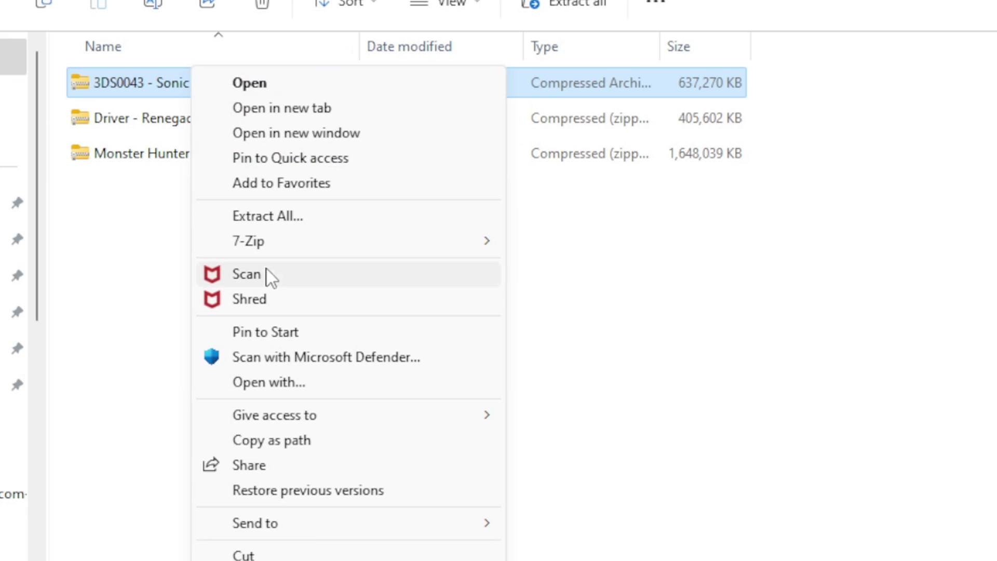
mouse_move(267, 247)
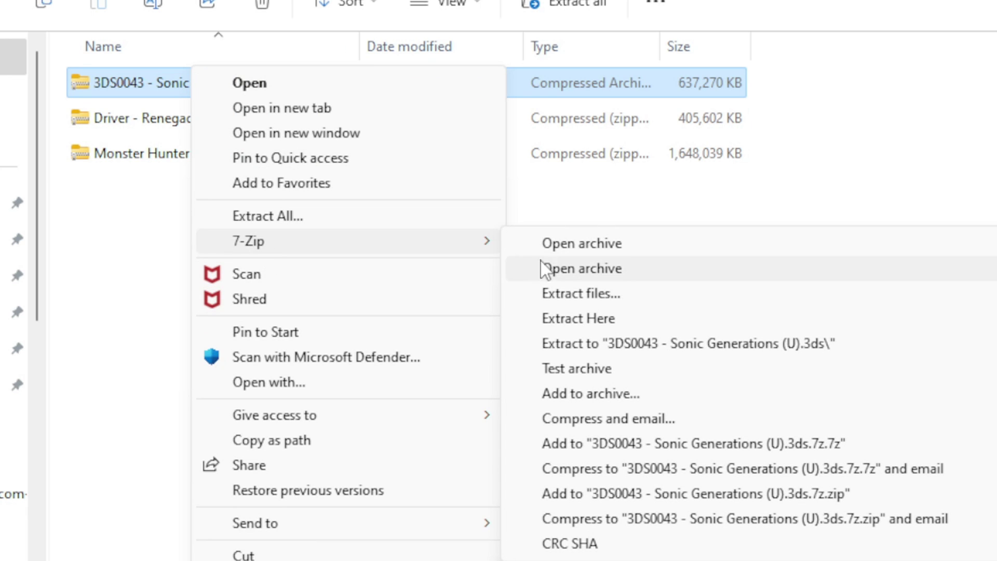
click(600, 322)
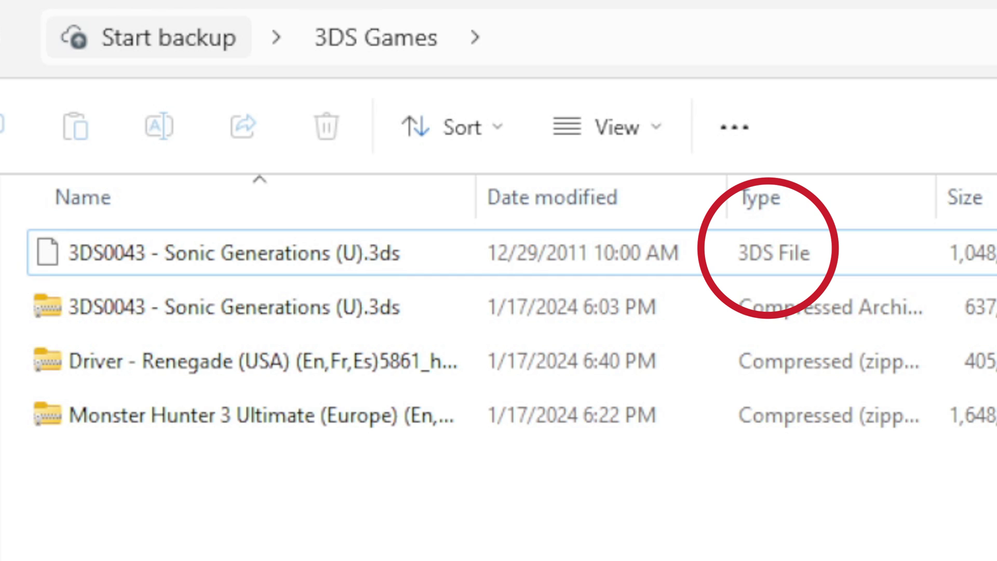
right_click(200, 319)
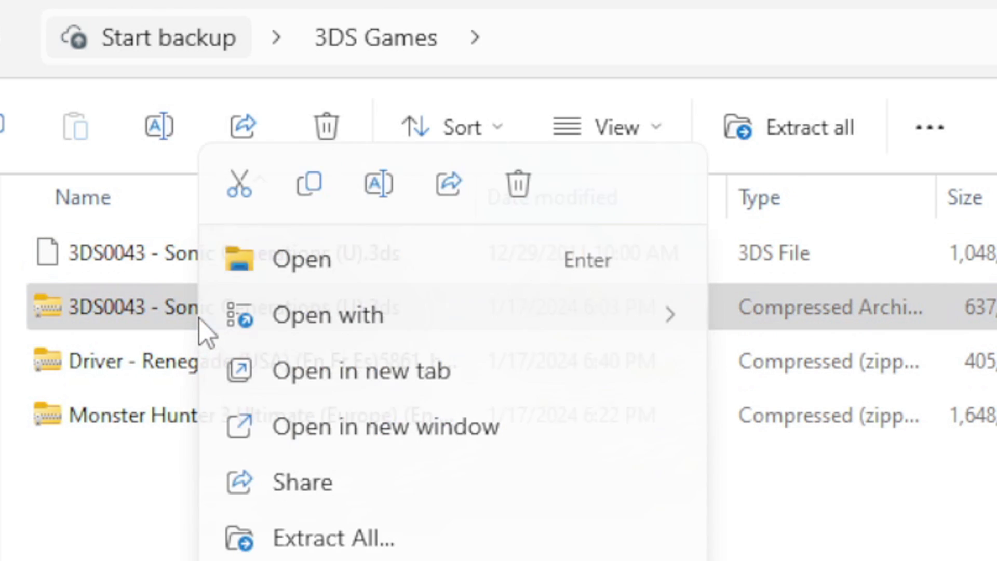
click(518, 184)
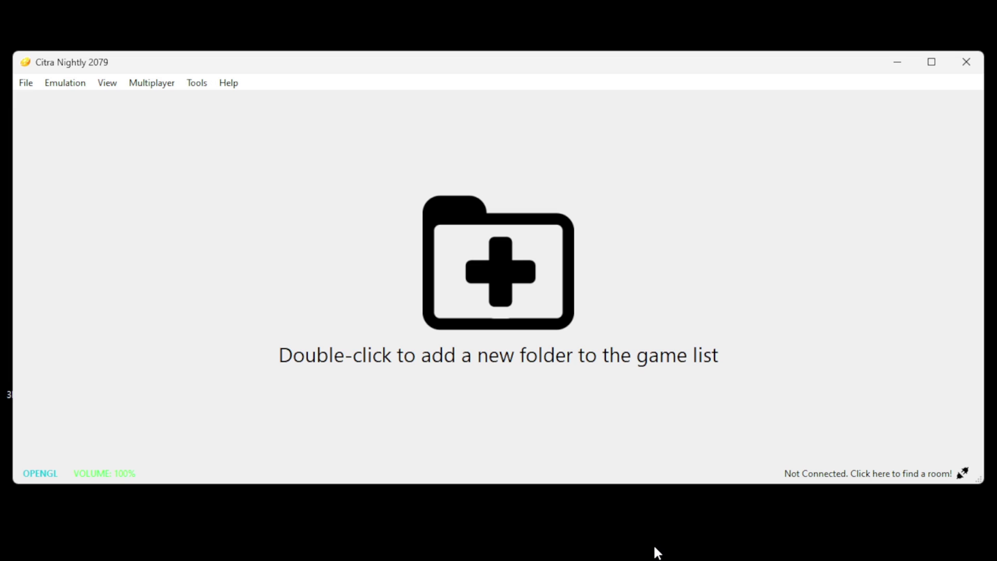
Step: Add the Desktop's 3DS Games folder as a game directory in Citra's game list
double_click(488, 291)
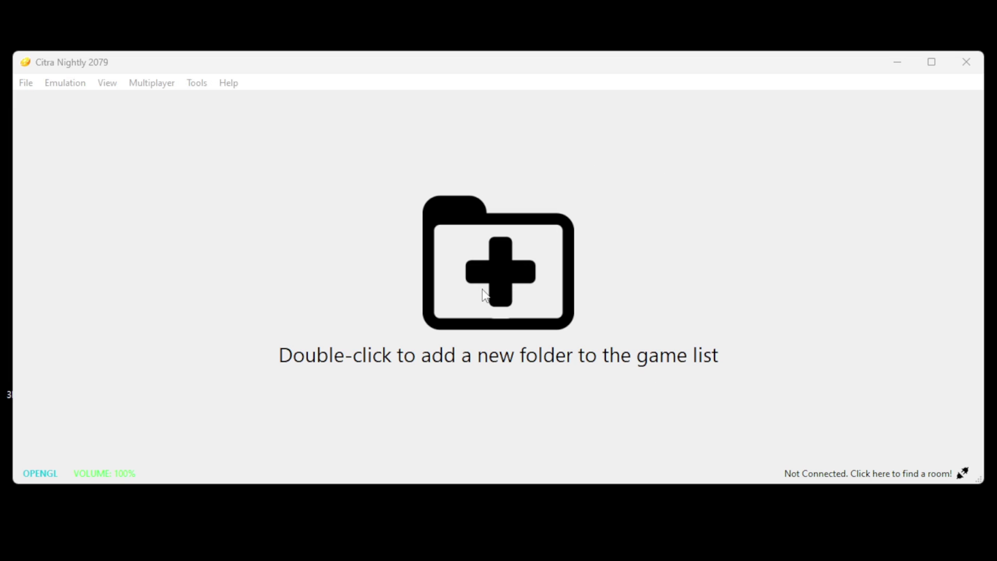
click(81, 225)
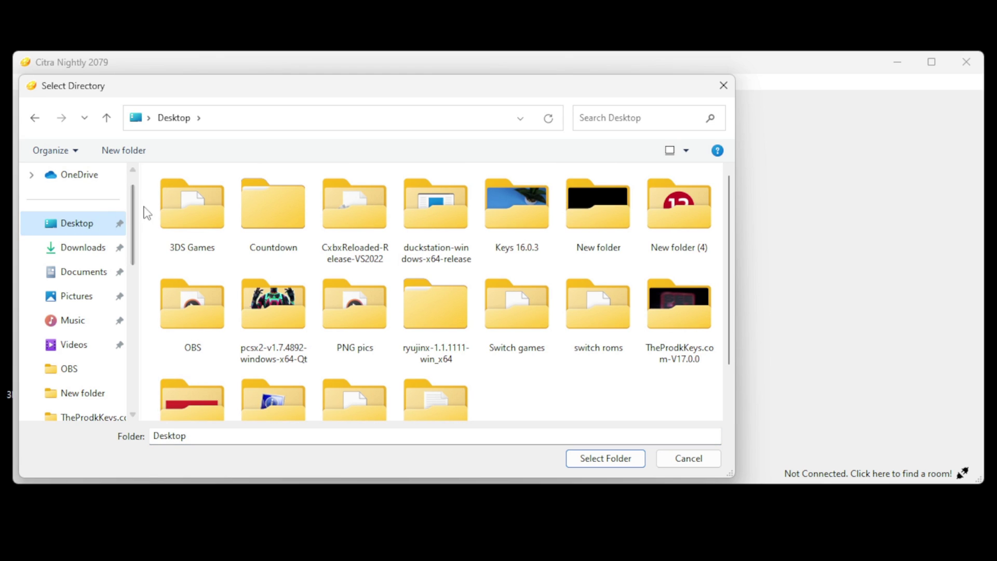
double_click(211, 212)
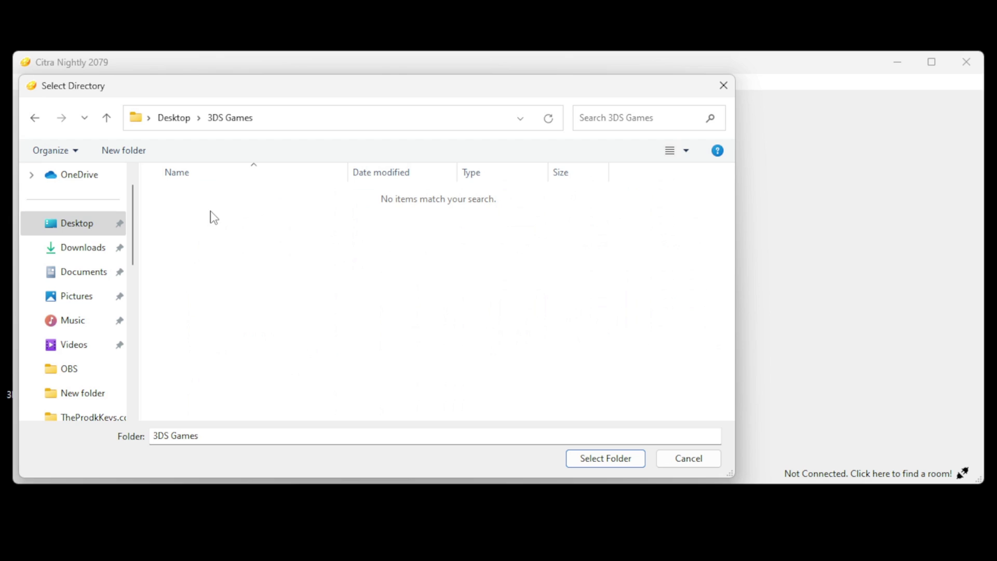
click(617, 459)
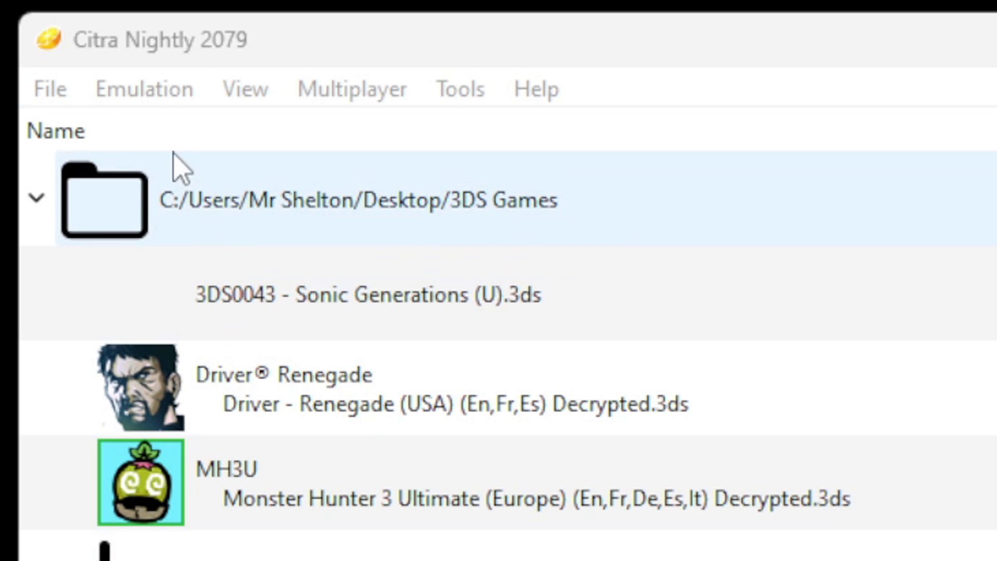
click(156, 89)
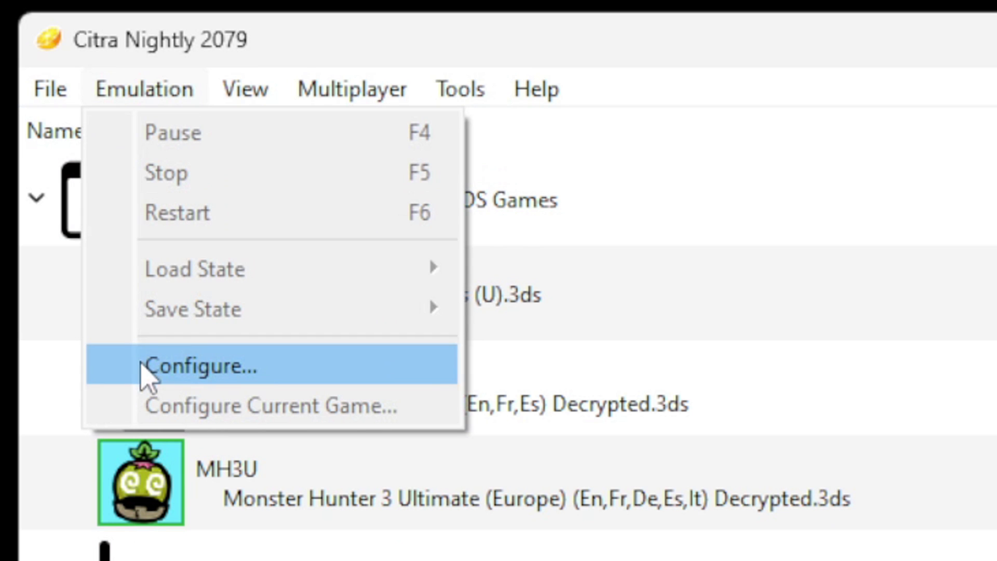
Step: In Configuration > Graphics, set Internal Resolution to 6x Native (2400x1440)
click(141, 364)
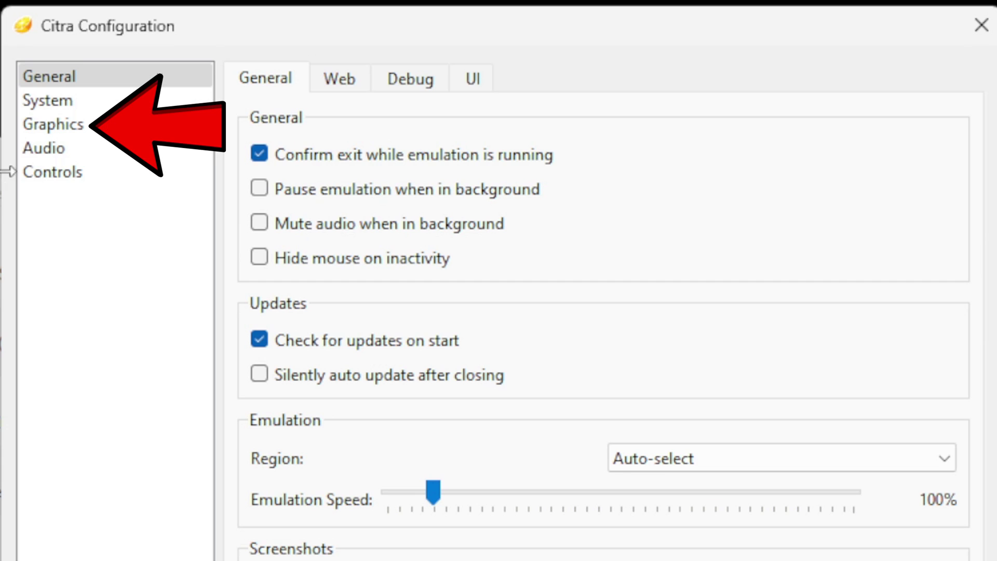
click(36, 128)
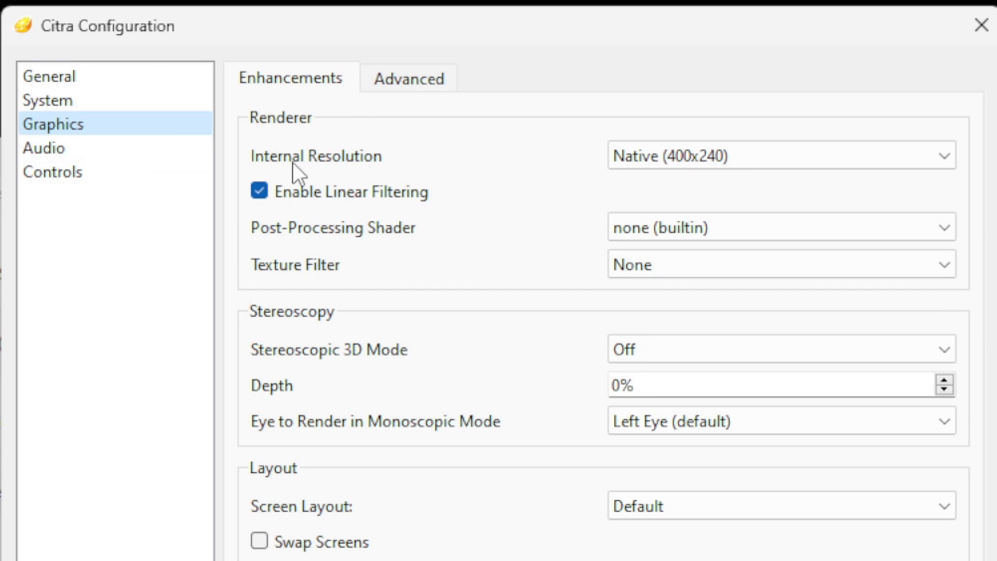
click(945, 155)
scroll(942, 233, down, 1)
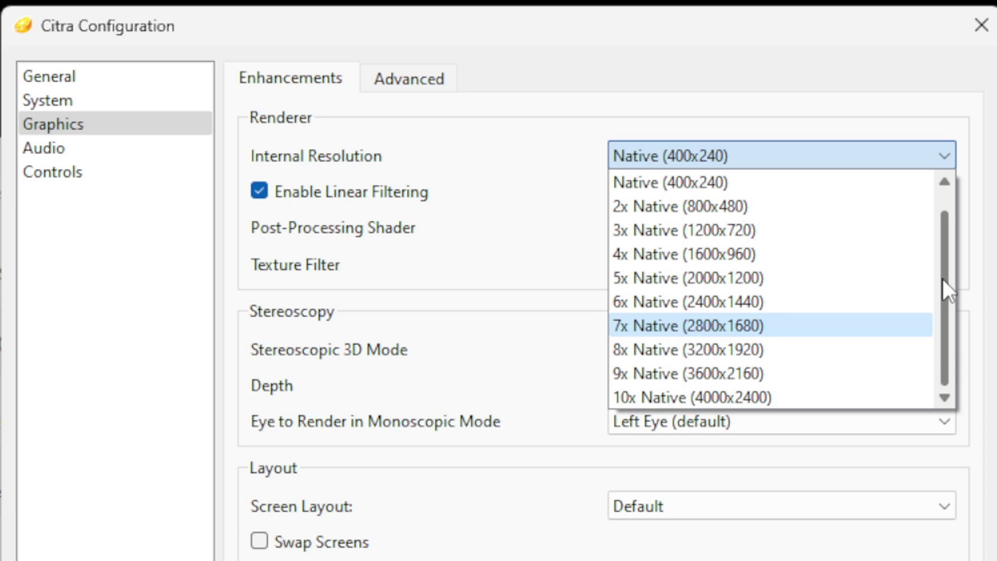
click(757, 302)
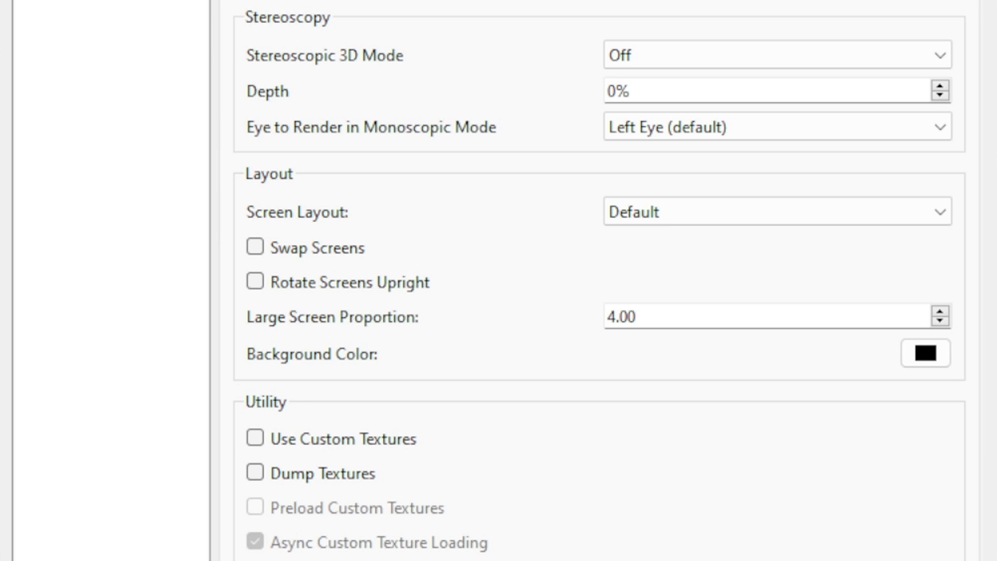
click(942, 211)
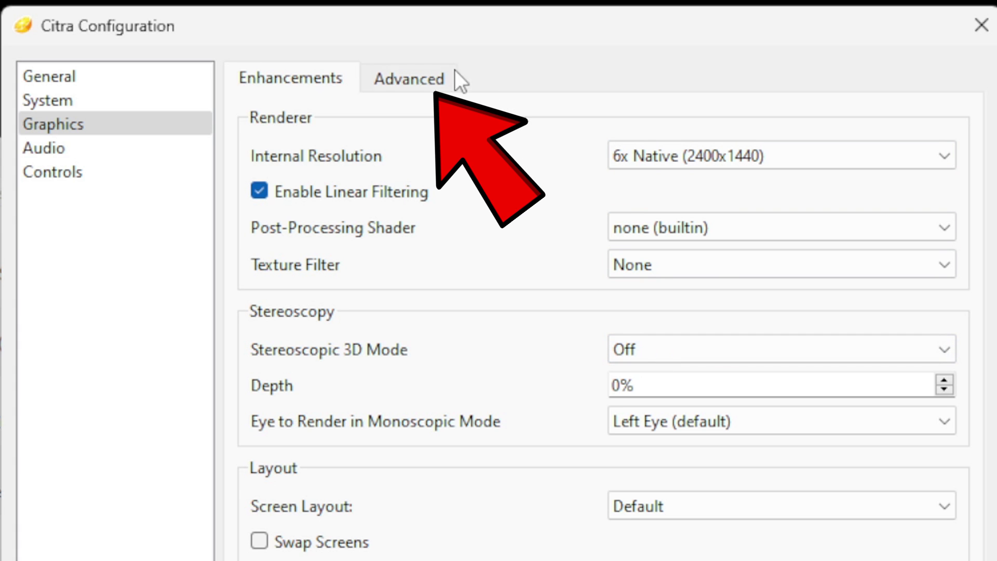
Step: On the Advanced tab, choose Vulkan as Graphics API and NVIDIA GeForce RTX 3070 as device
click(425, 78)
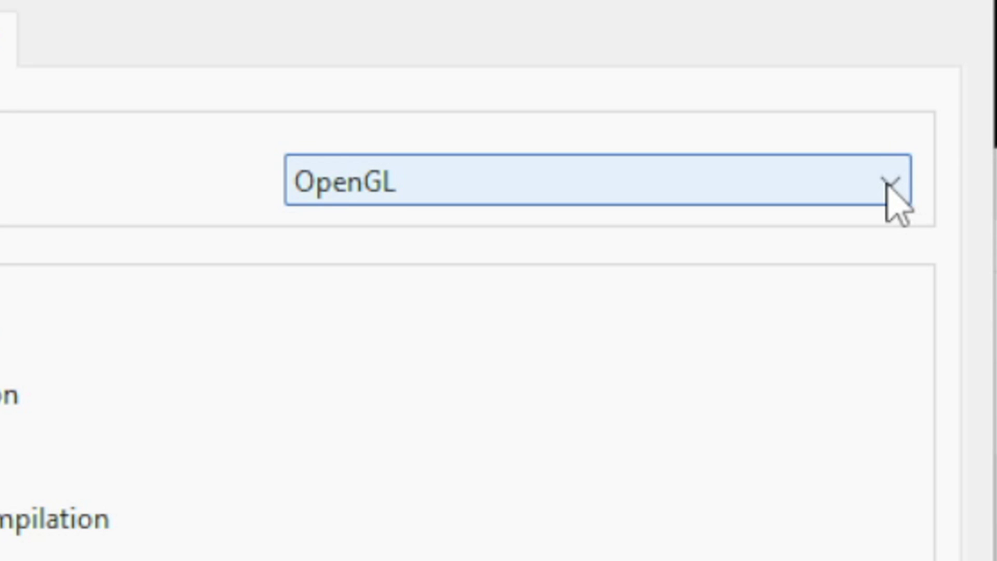
click(888, 187)
click(399, 319)
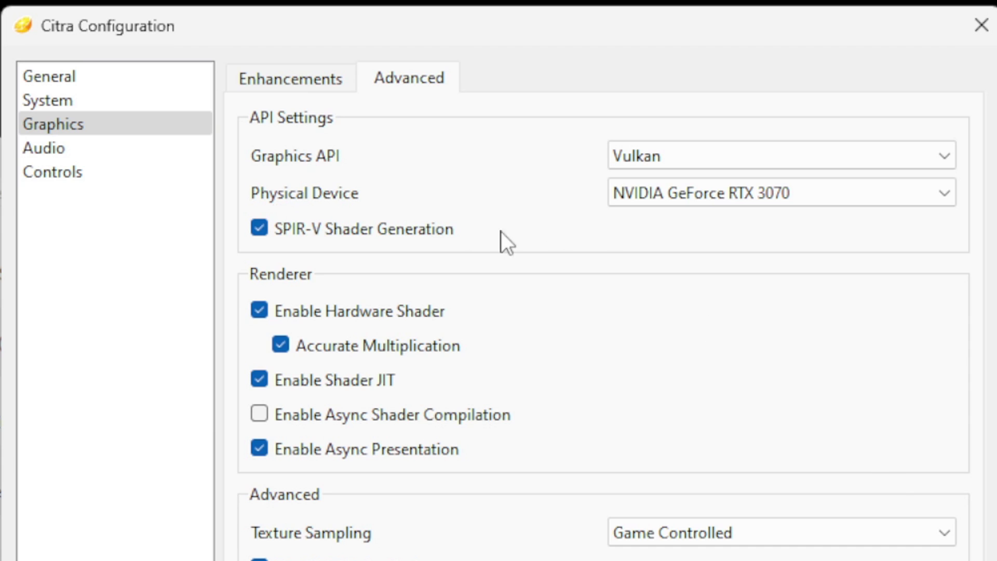
click(919, 194)
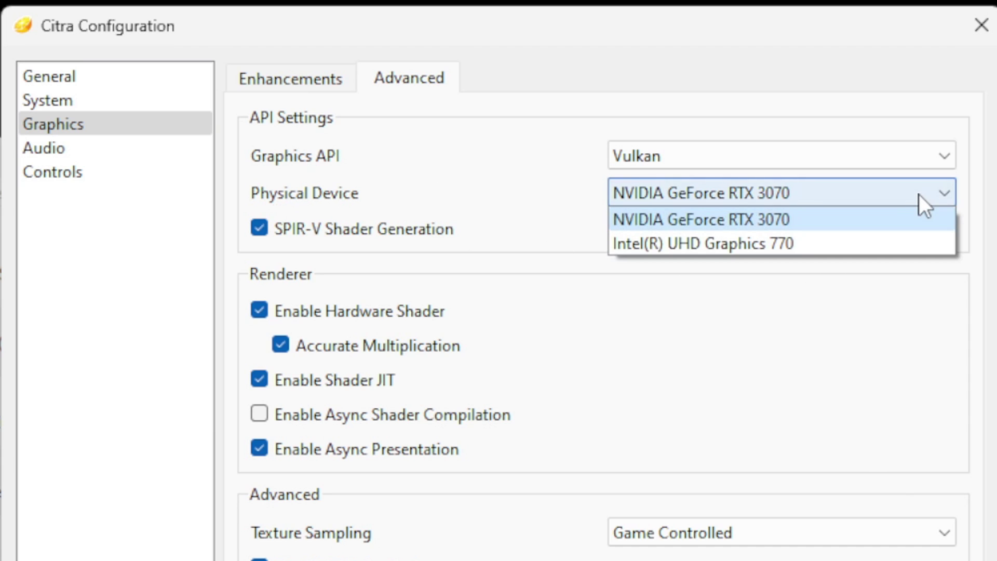
click(770, 218)
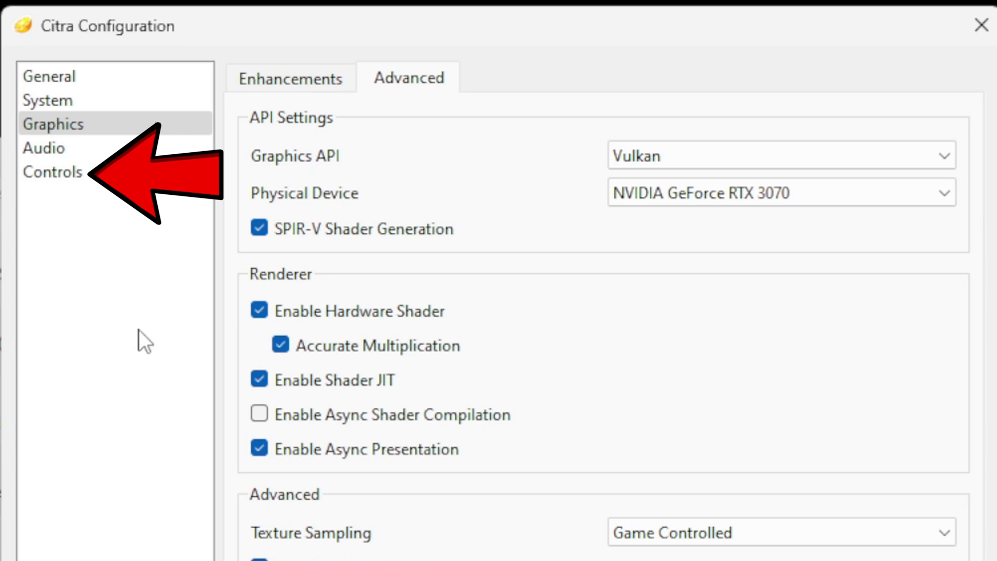
Step: Auto-map the connected controller on the Controls page, confirming the joystick-button prompt
click(65, 174)
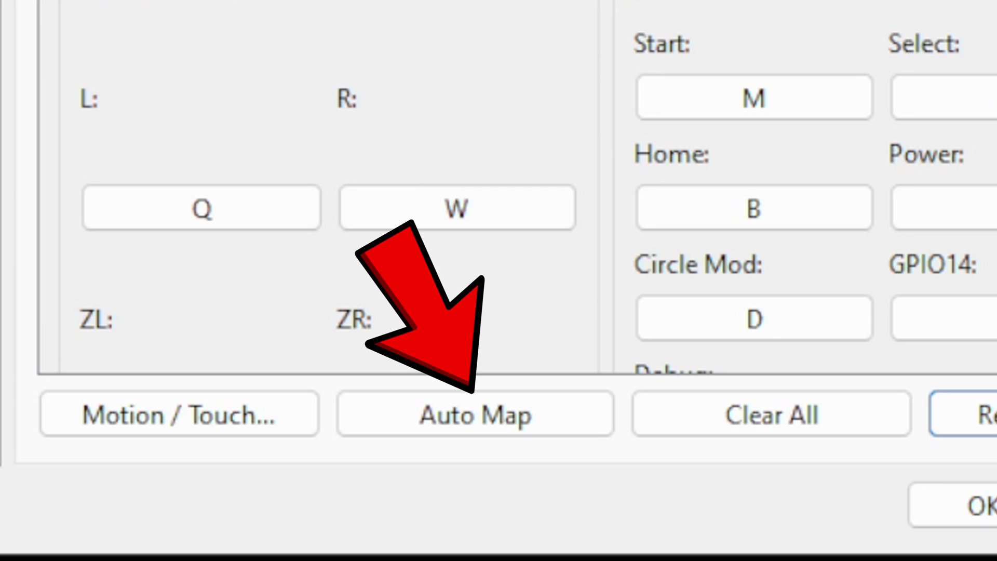
click(510, 429)
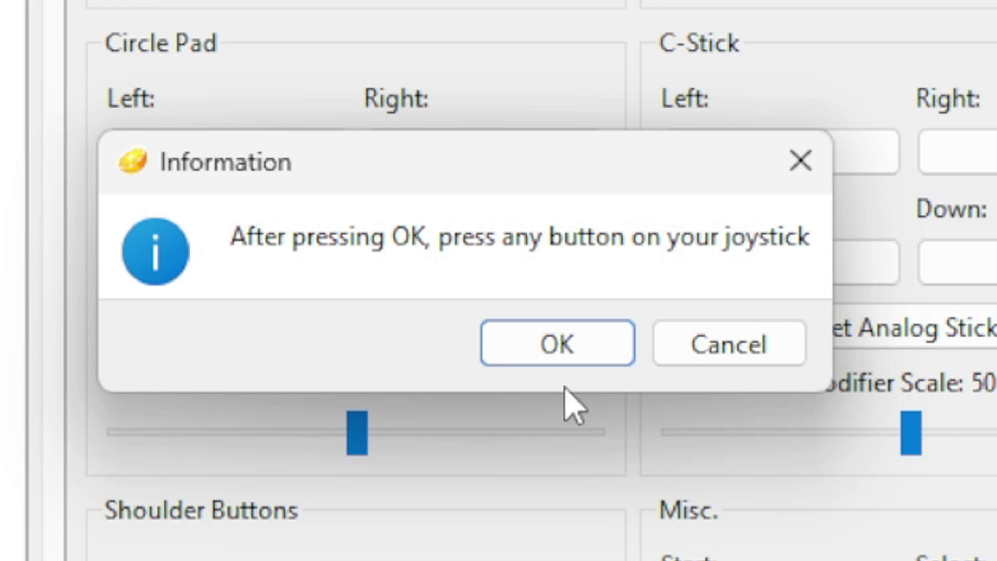
click(571, 359)
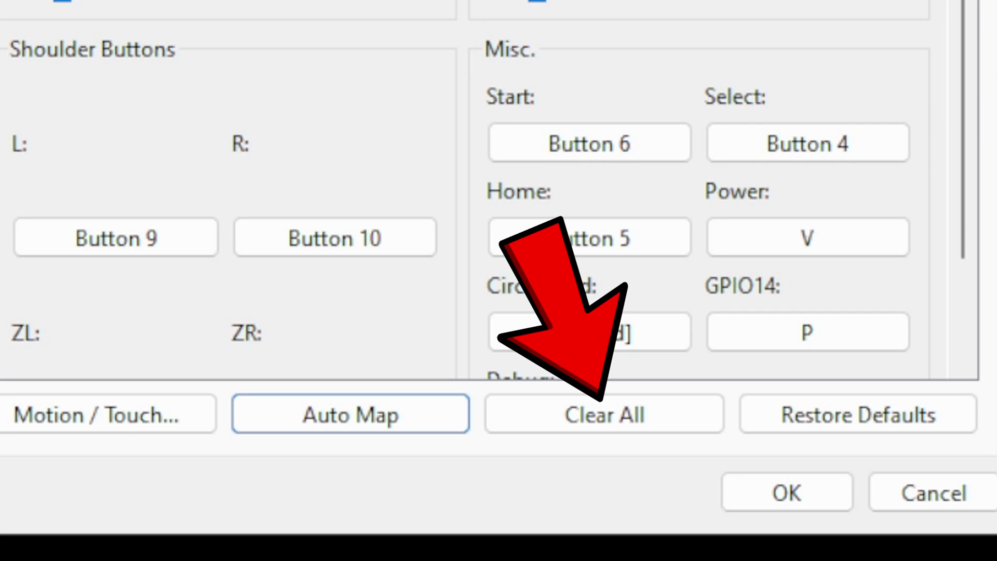
Step: Clear all control bindings and start rebinding A to a controller button
click(626, 422)
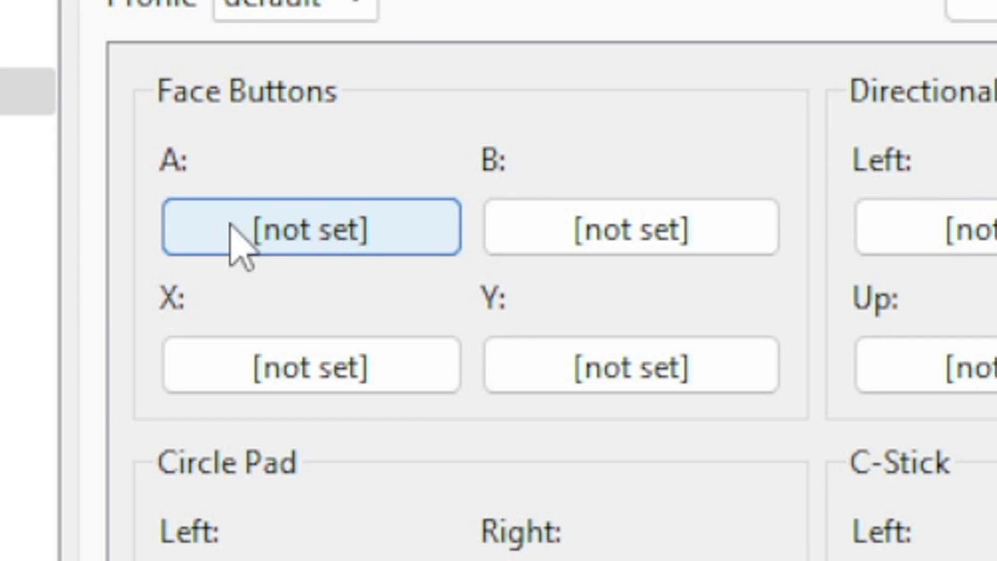
click(314, 230)
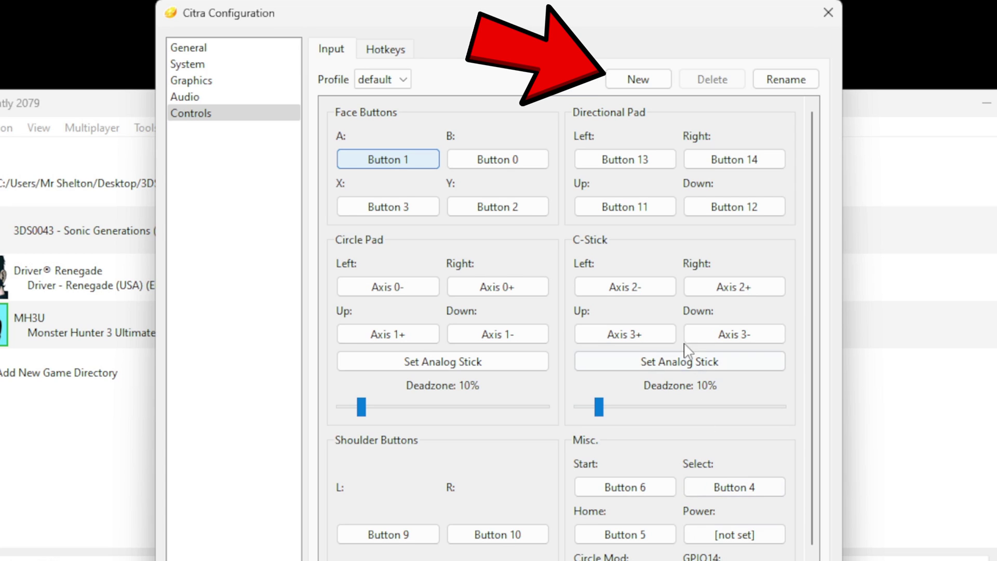
Step: Create a new controller profile named 'p1' with the current bindings
click(639, 79)
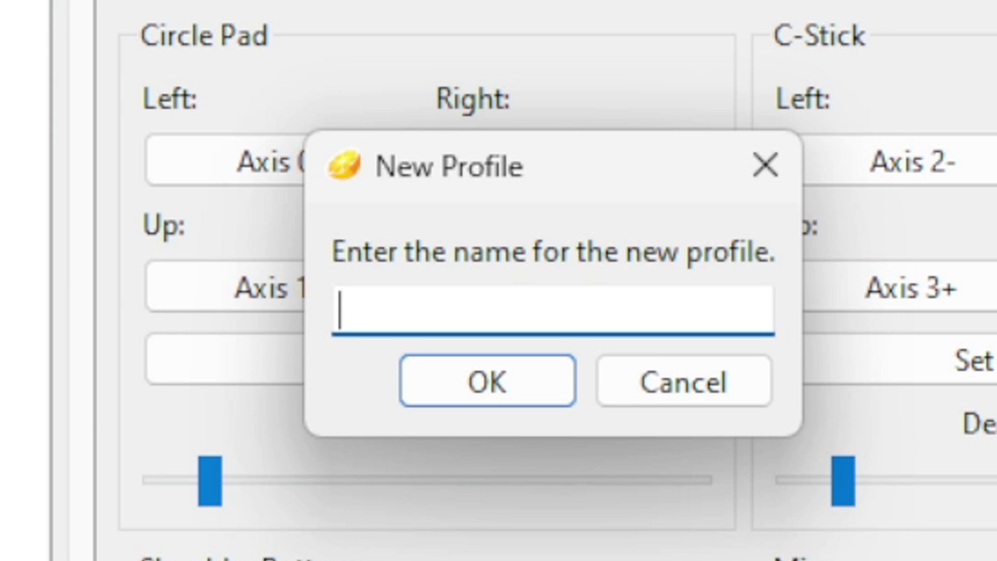
text(p1)
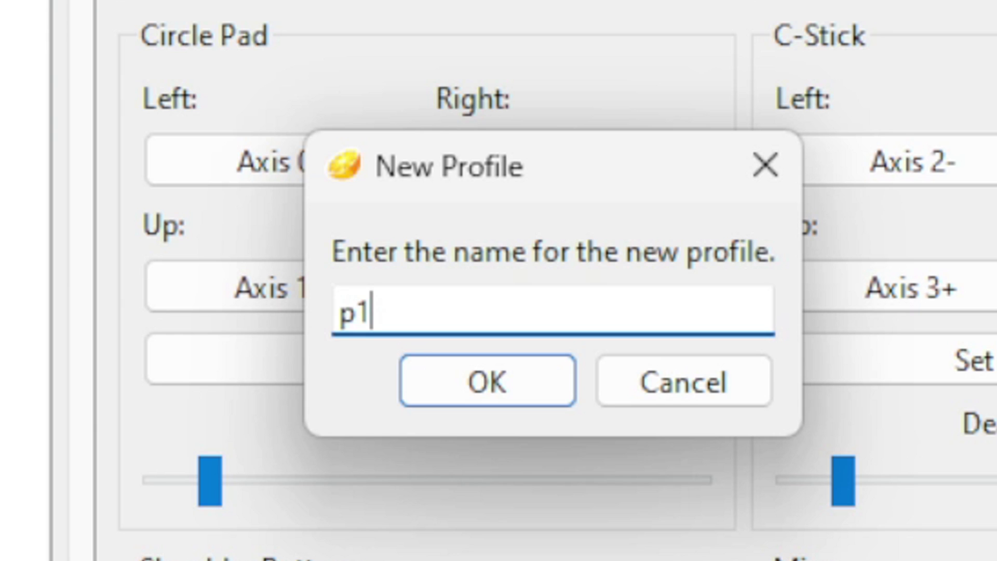
click(510, 382)
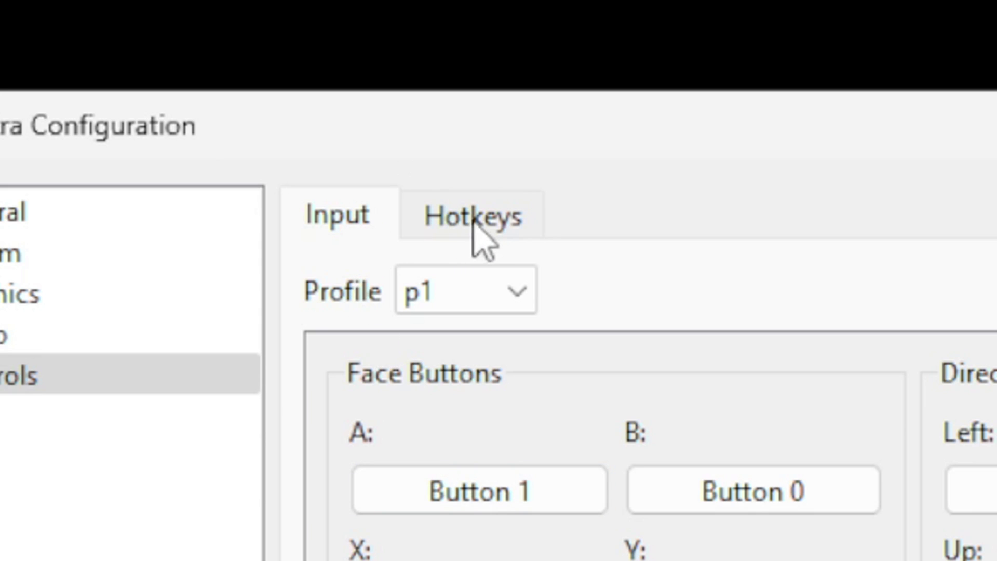
Step: Review the Hotkeys settings, then save and close the Configuration window
click(476, 220)
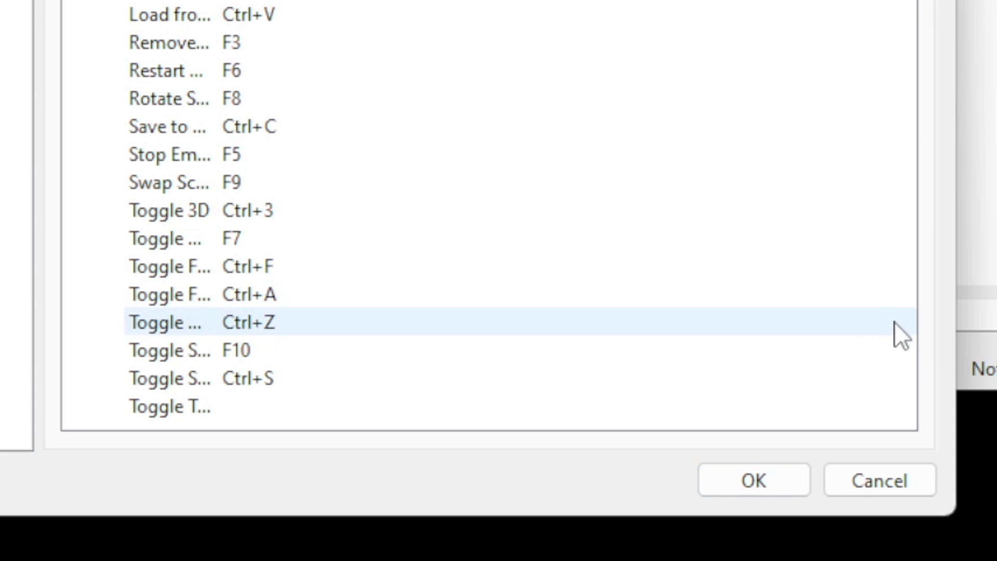
click(761, 487)
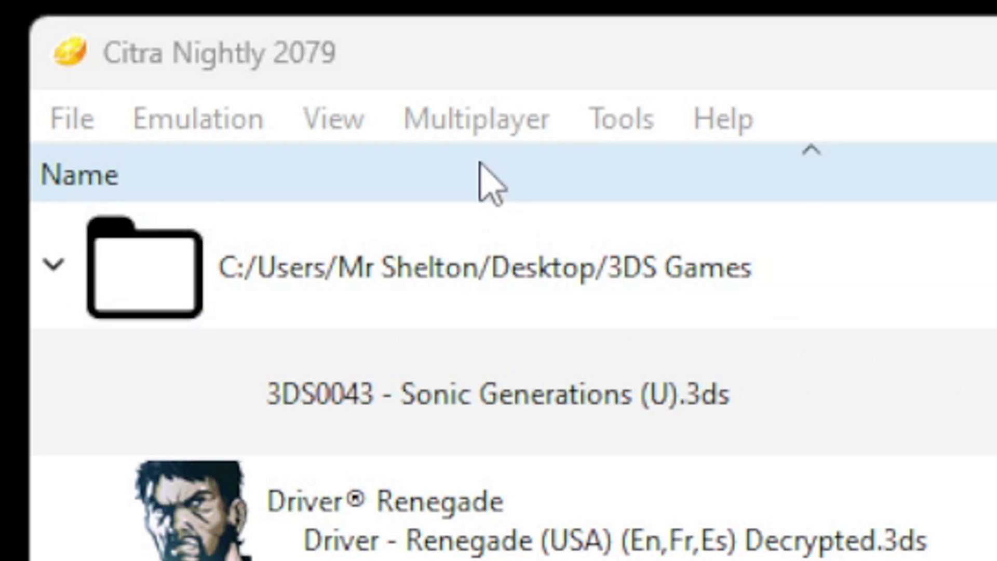
Step: Look at the Multiplayer Create Room form without hosting, then launch Sonic Generations
click(469, 129)
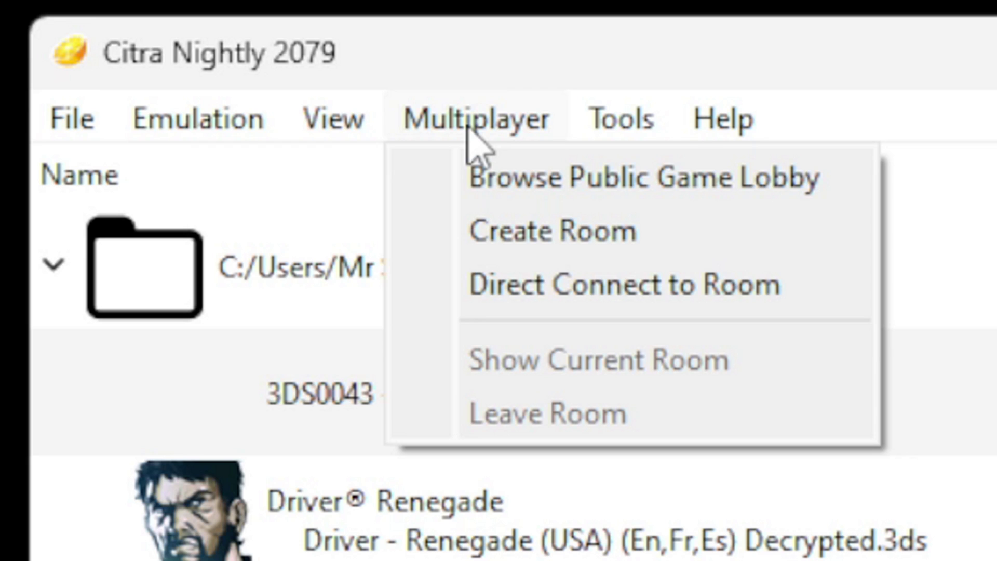
click(500, 233)
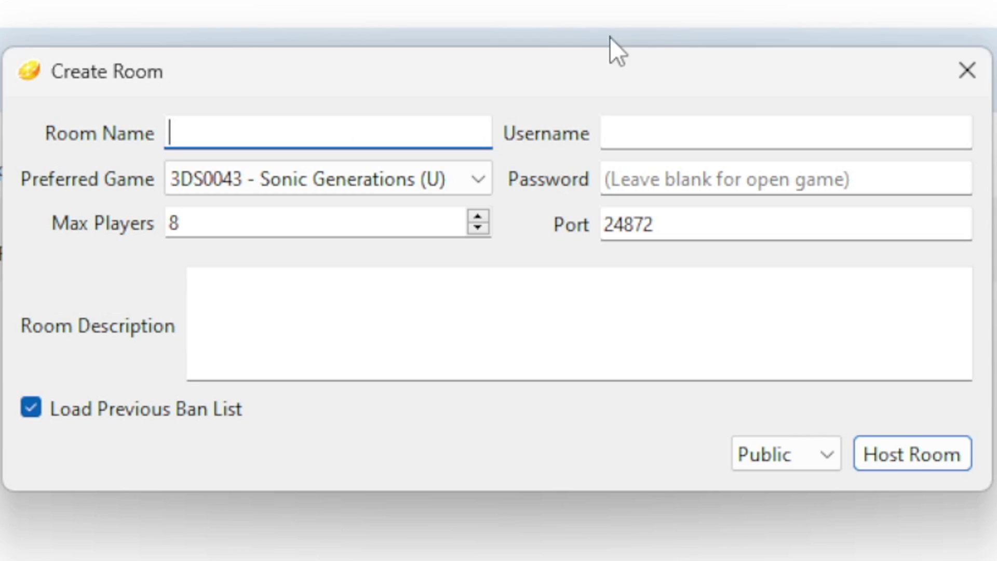
click(964, 78)
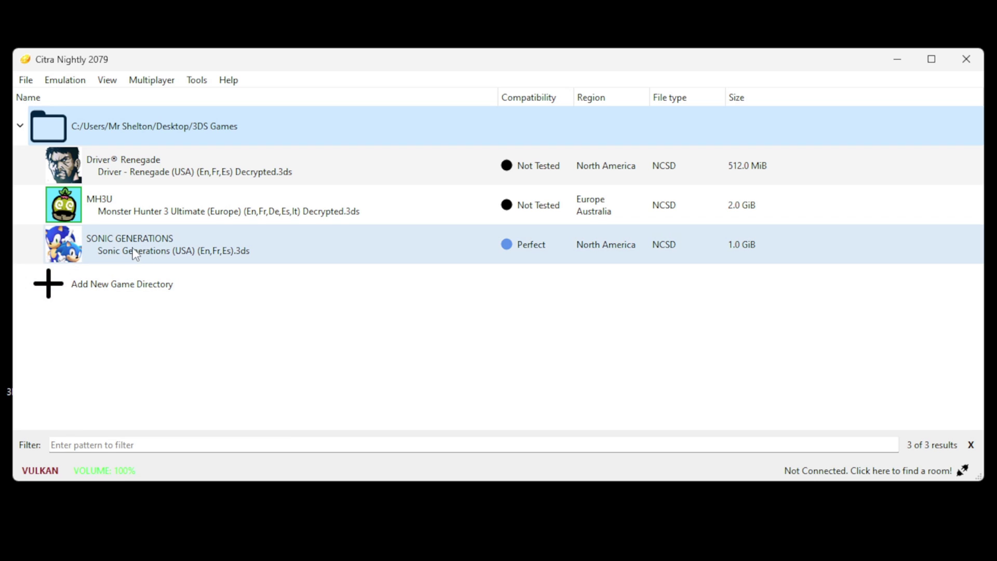
click(134, 253)
double_click(131, 248)
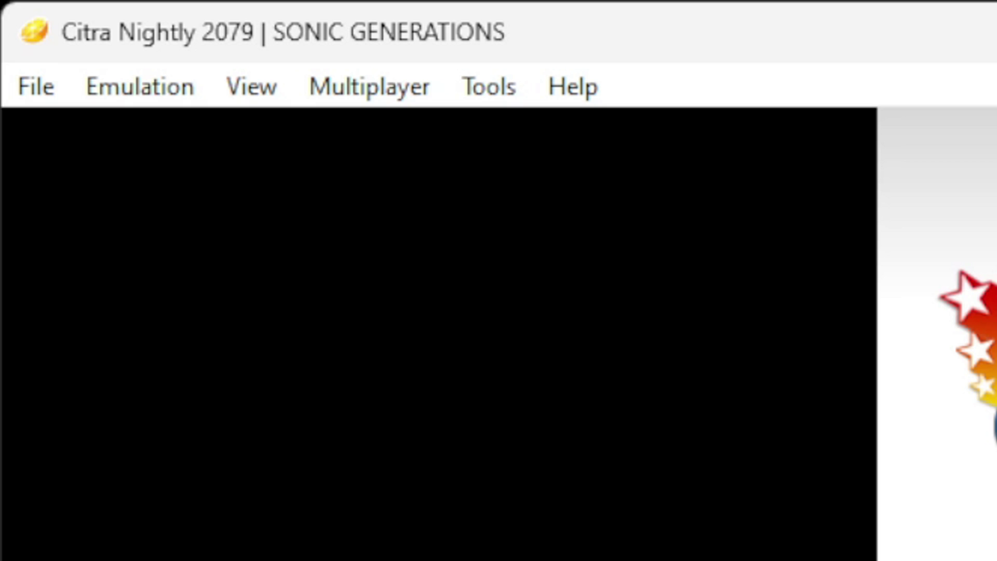
Step: Try the Single Screen layout, then use F10 to cycle through Large, Hybrid, Side by Side and Separate Windows
click(263, 98)
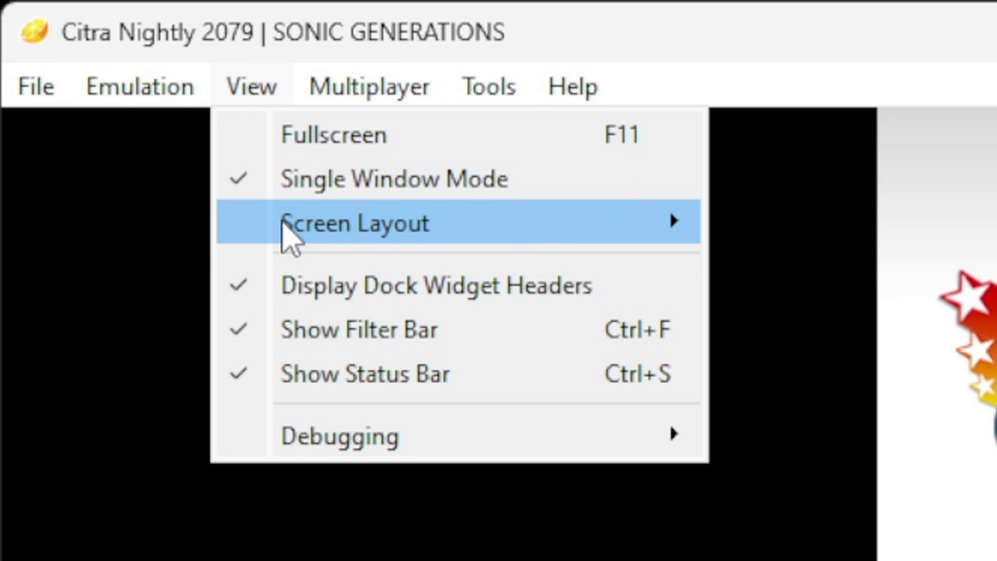
mouse_move(283, 224)
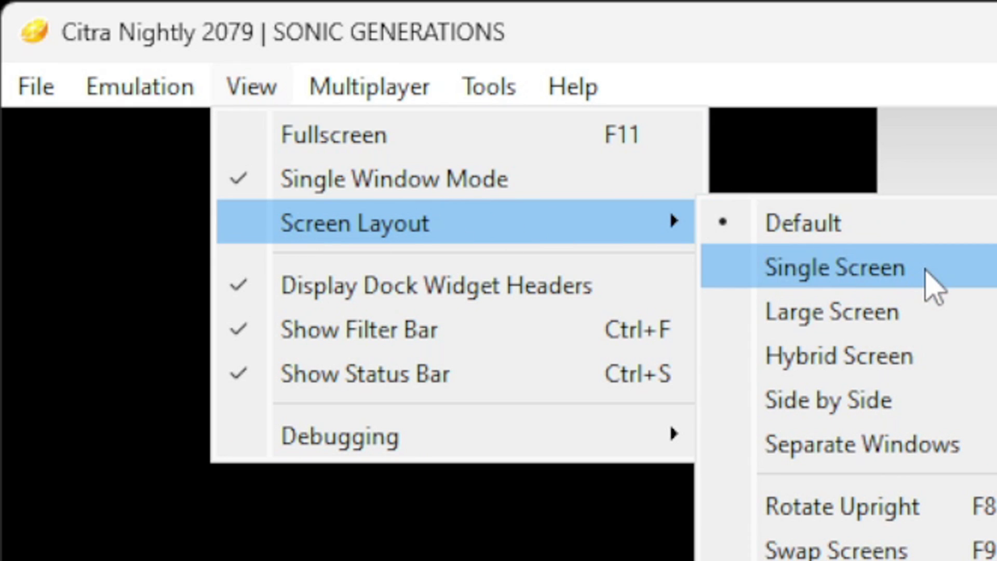
click(839, 271)
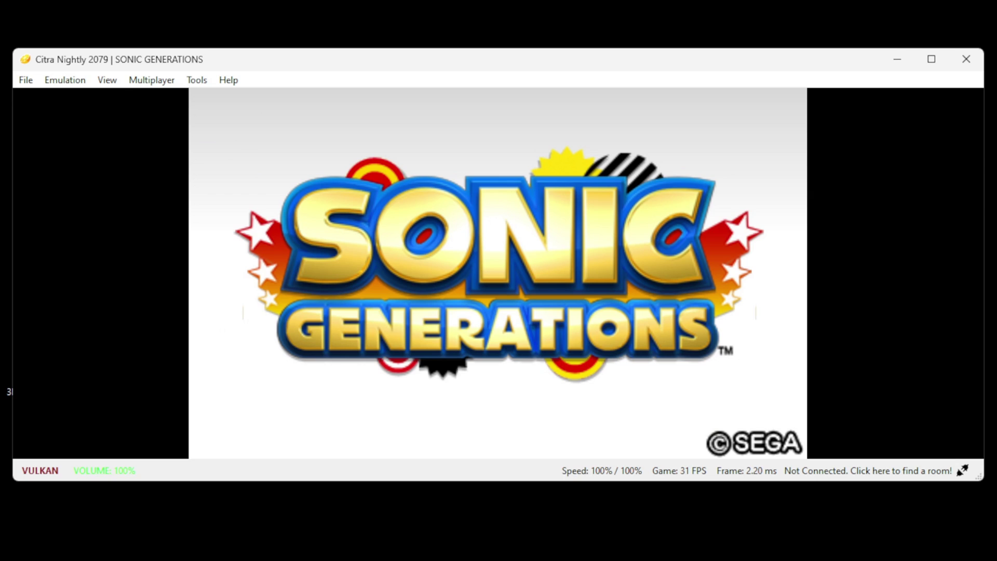
key(F10)
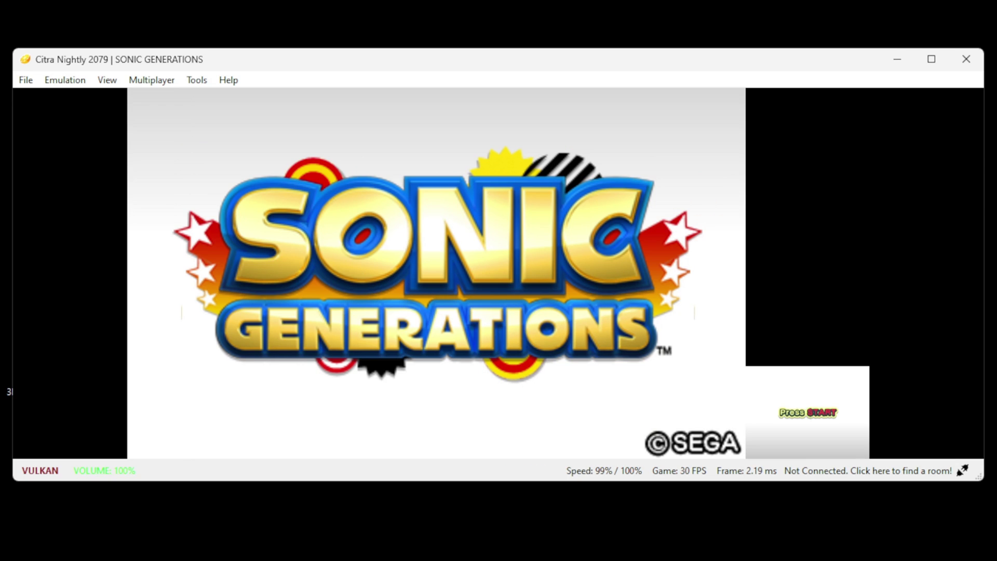
key(F10)
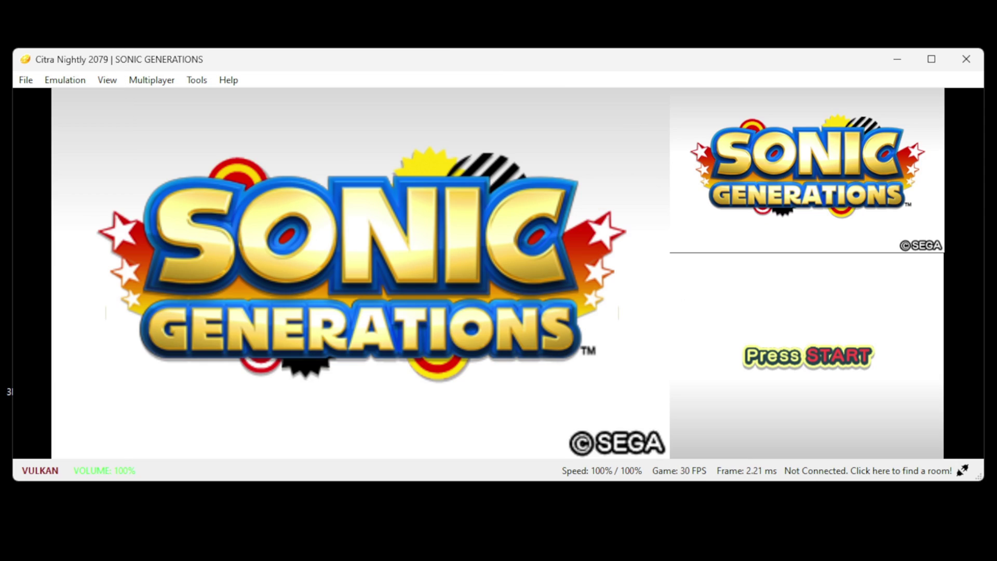
key(F10)
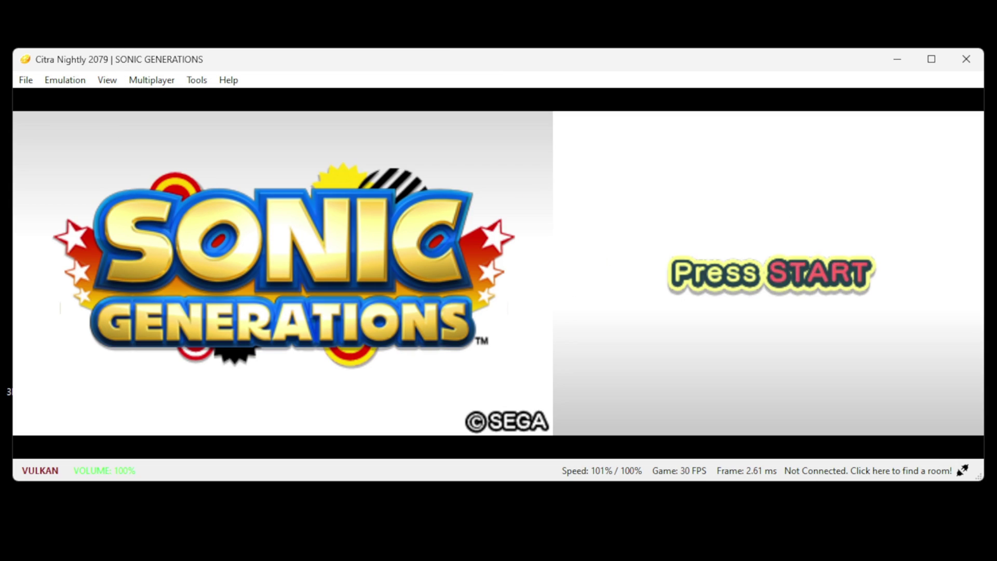
key(F10)
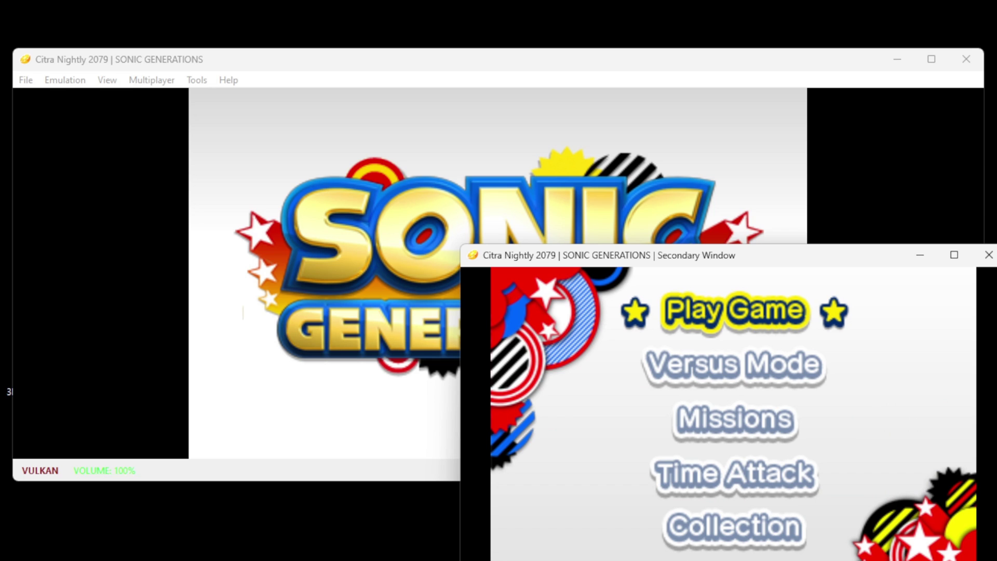
Step: Set the screen layout to Large Screen
click(107, 80)
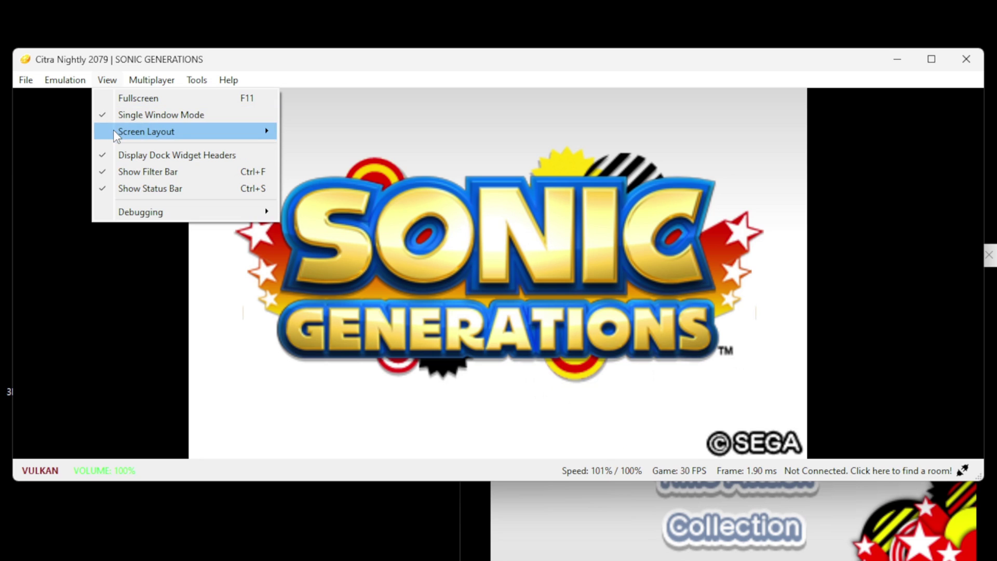
mouse_move(113, 130)
click(320, 165)
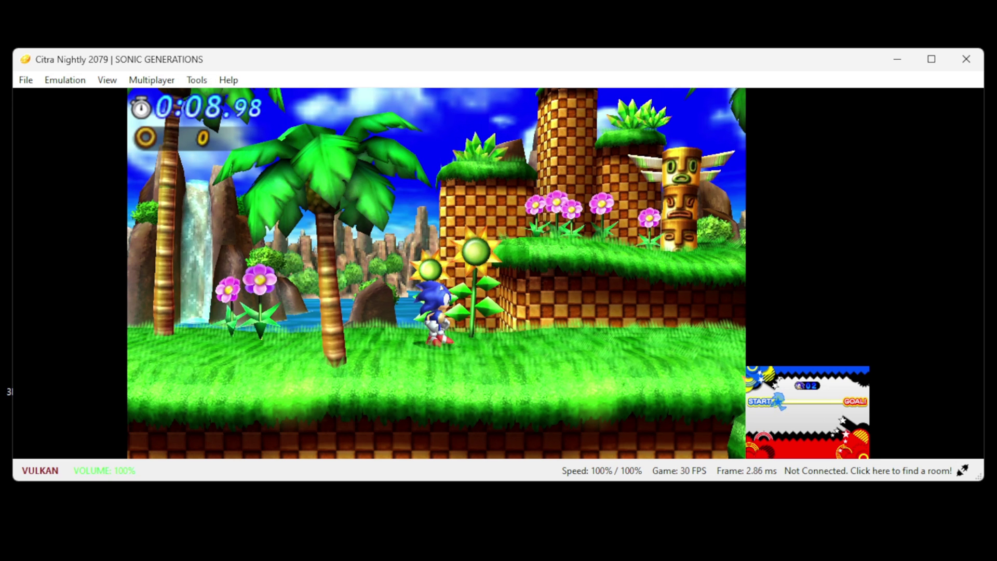